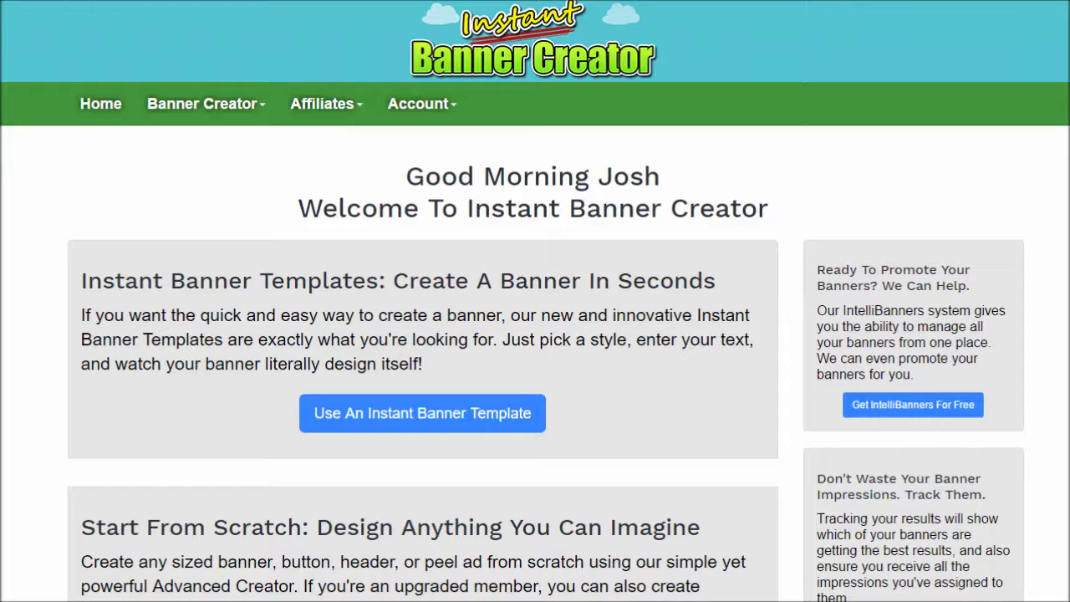
Step: Browse the instant banner templates (Blue Seal, Future, Simply Modern) down and back up
left_click(422, 420)
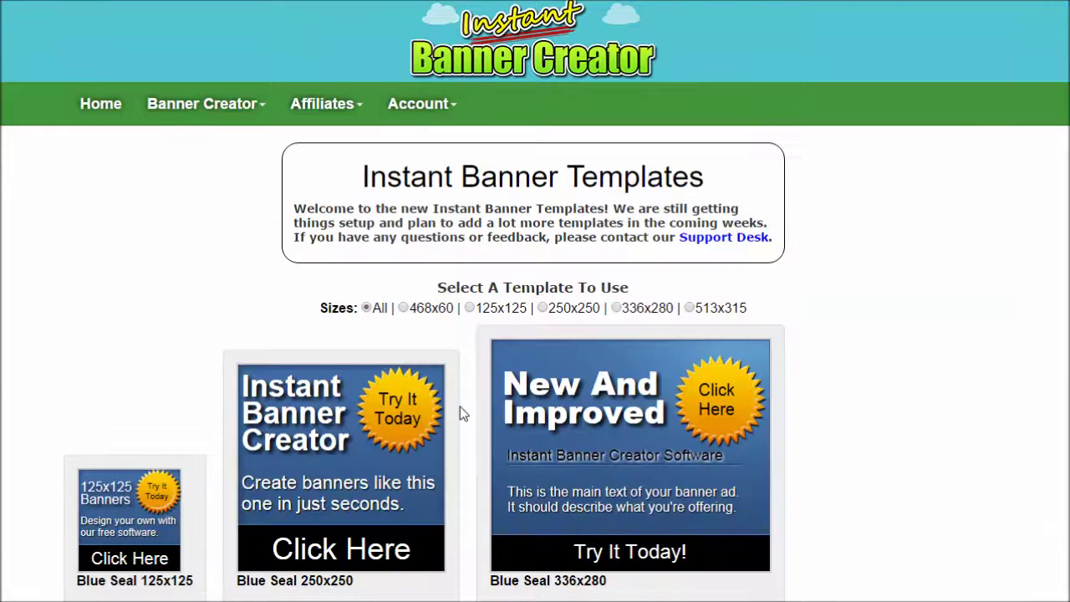
scroll(460, 406, "down", 3)
scroll(460, 406, "down", 1)
scroll(460, 406, "down", 2)
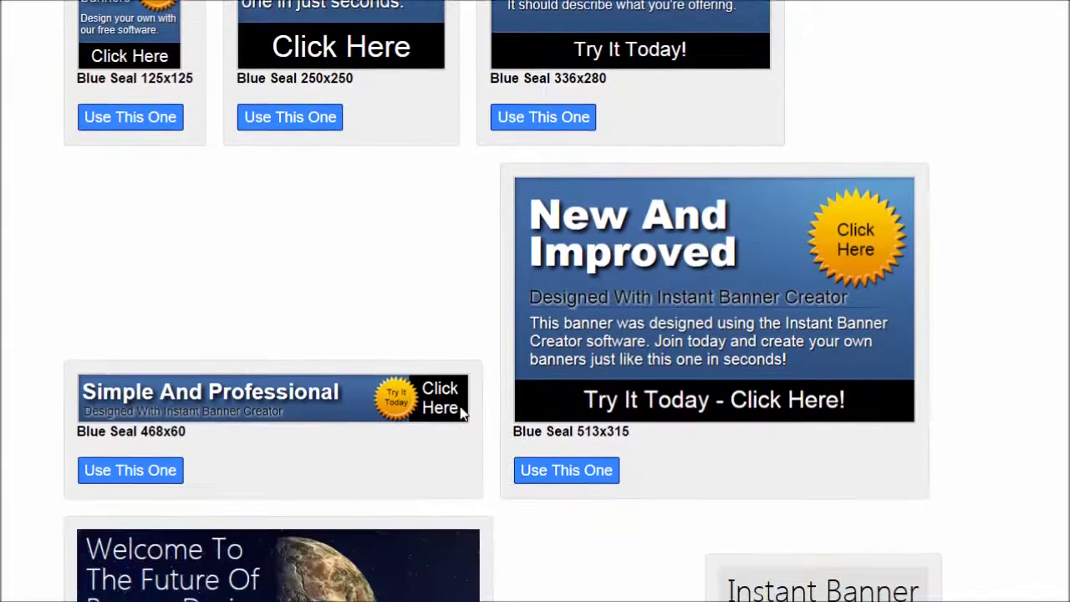
scroll(460, 406, "down", 2)
scroll(458, 402, "down", 2)
scroll(461, 413, "down", 1)
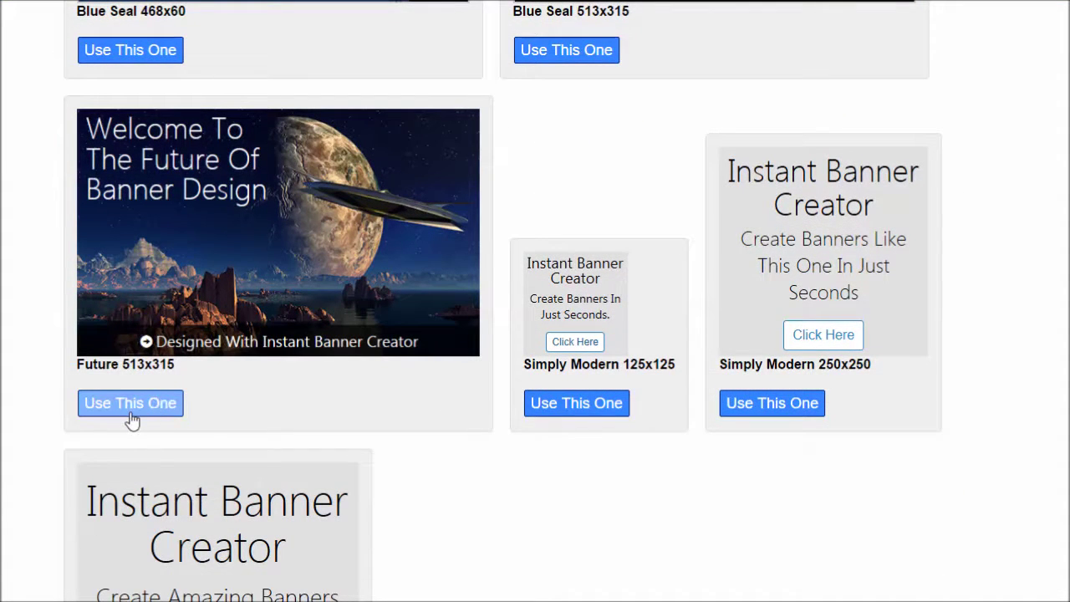
scroll(434, 286, "up", 1)
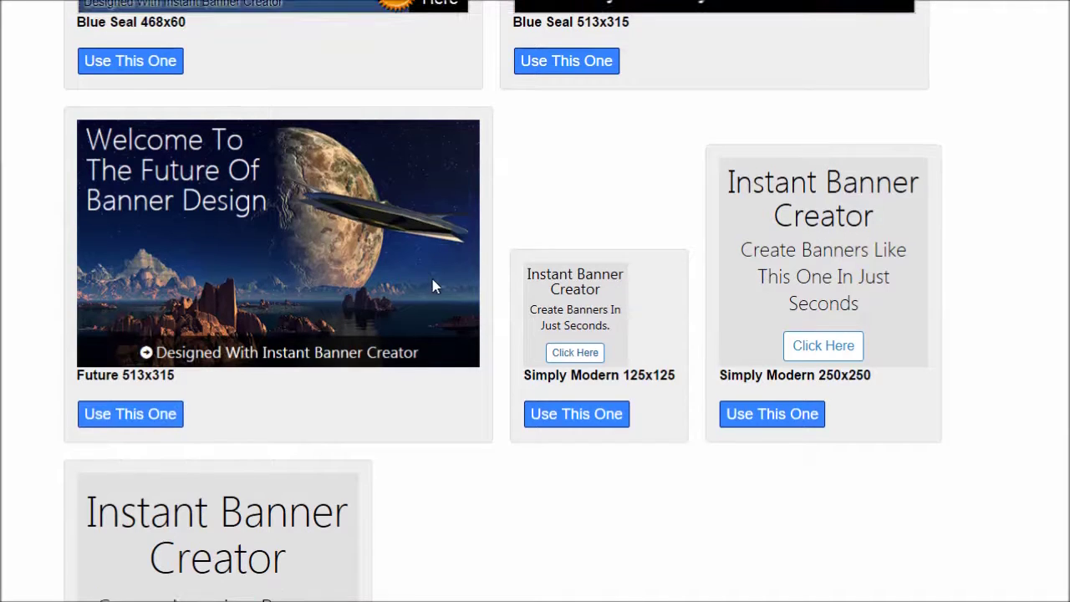
scroll(432, 287, "up", 5)
scroll(429, 290, "up", 1)
scroll(429, 290, "up", 3)
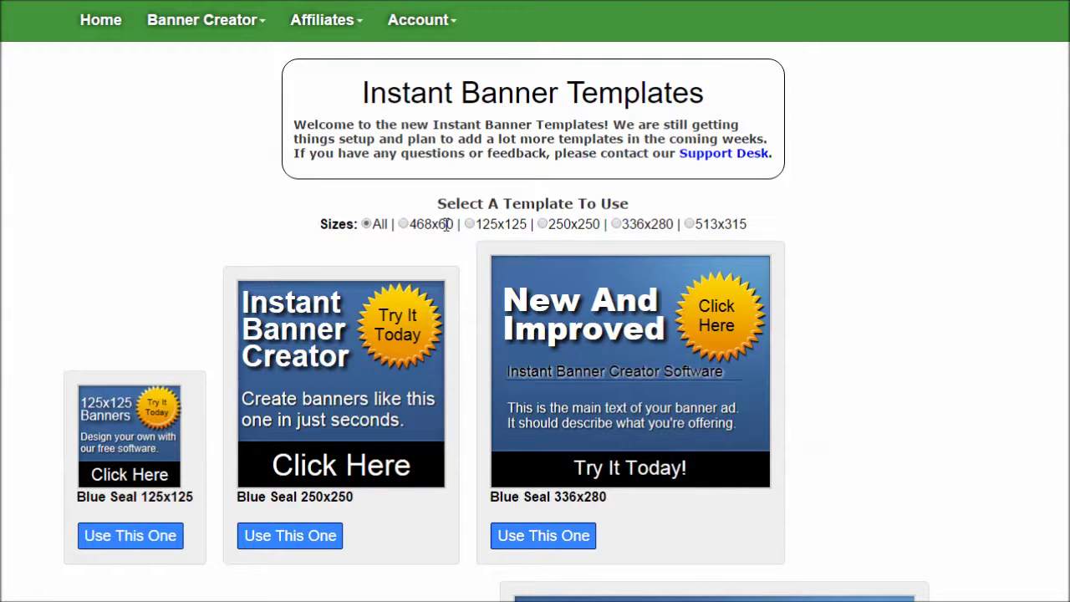
Step: Filter the templates by 468x60, then 125x125, then 513x315 size
left_click(405, 225)
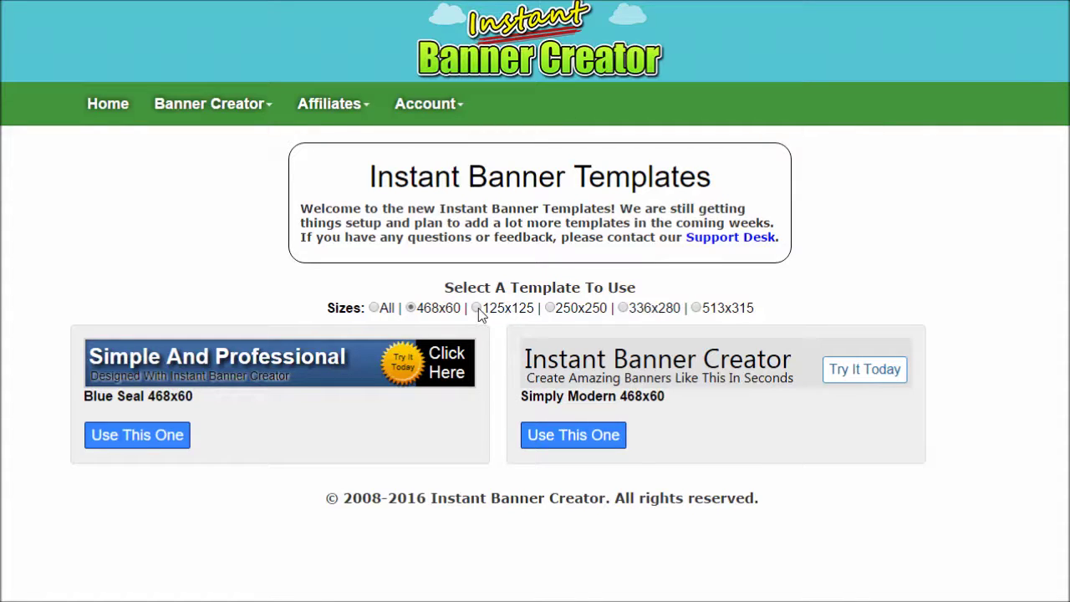
left_click(477, 308)
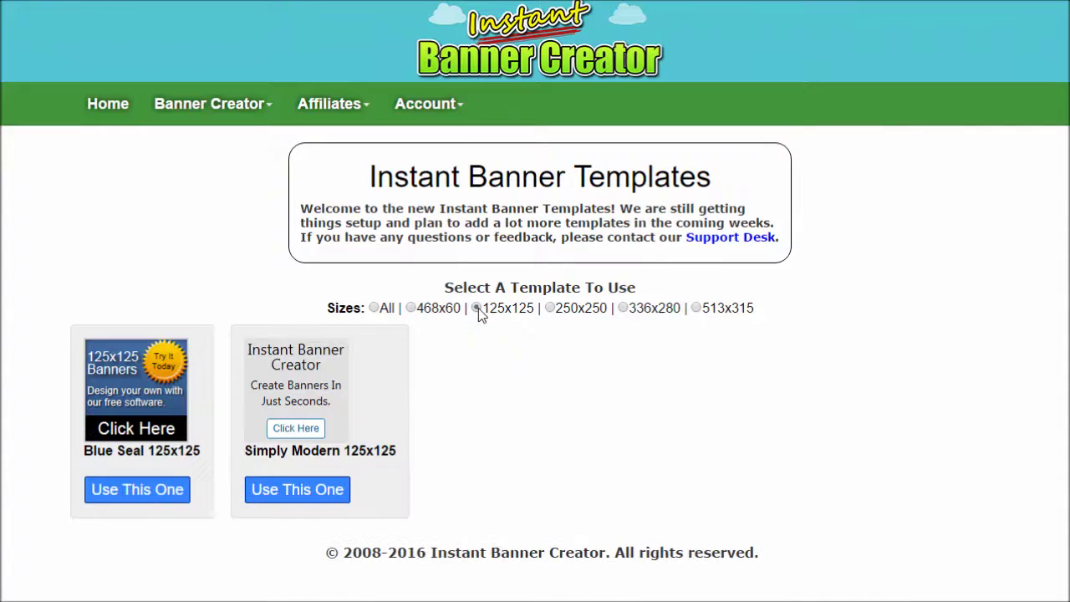
left_click(697, 308)
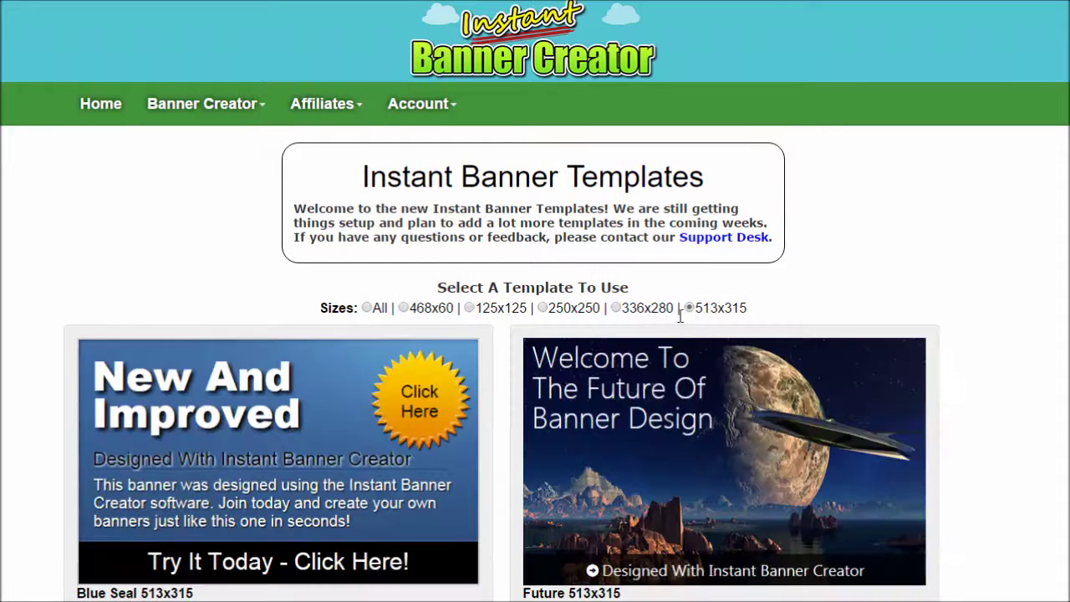
Step: Pick the Blue Seal 513x315 template for customizing
scroll(496, 399, "down", 2)
scroll(495, 405, "down", 2)
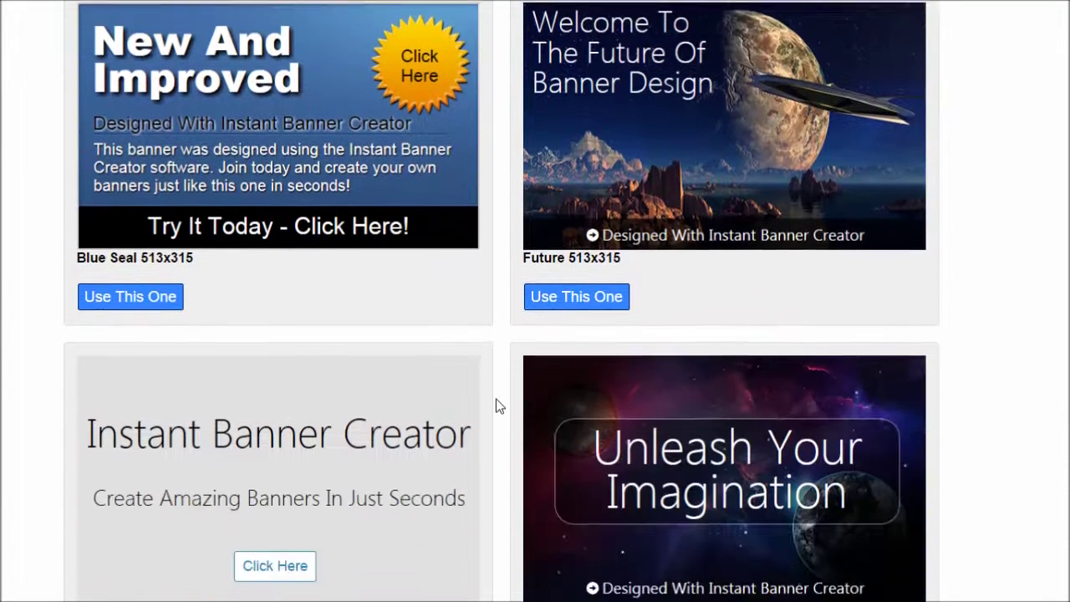
scroll(496, 405, "down", 1)
scroll(495, 405, "up", 1)
scroll(495, 399, "up", 2)
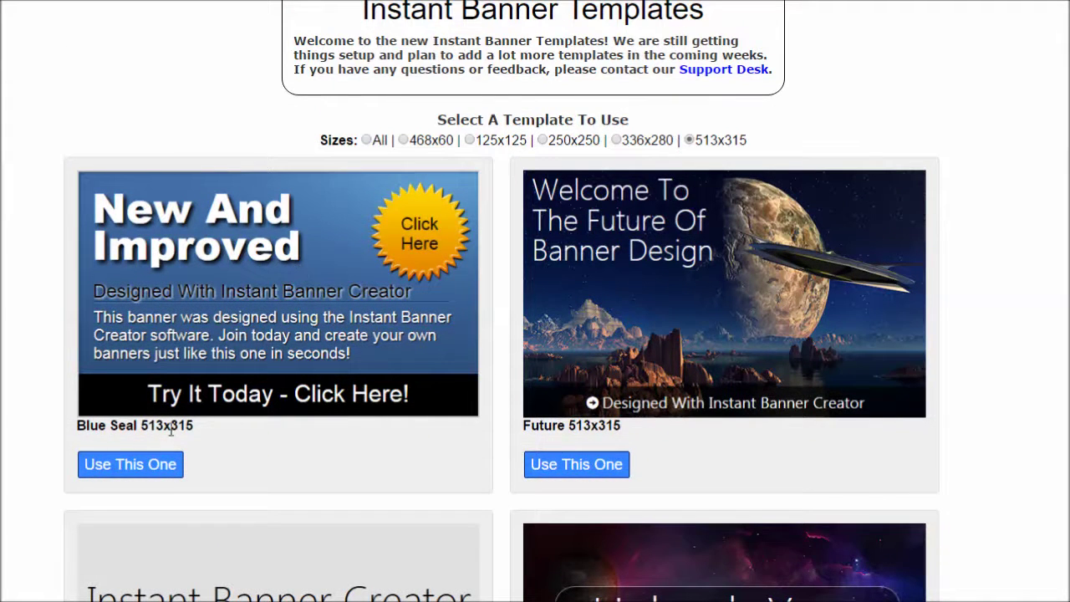
left_click(134, 474)
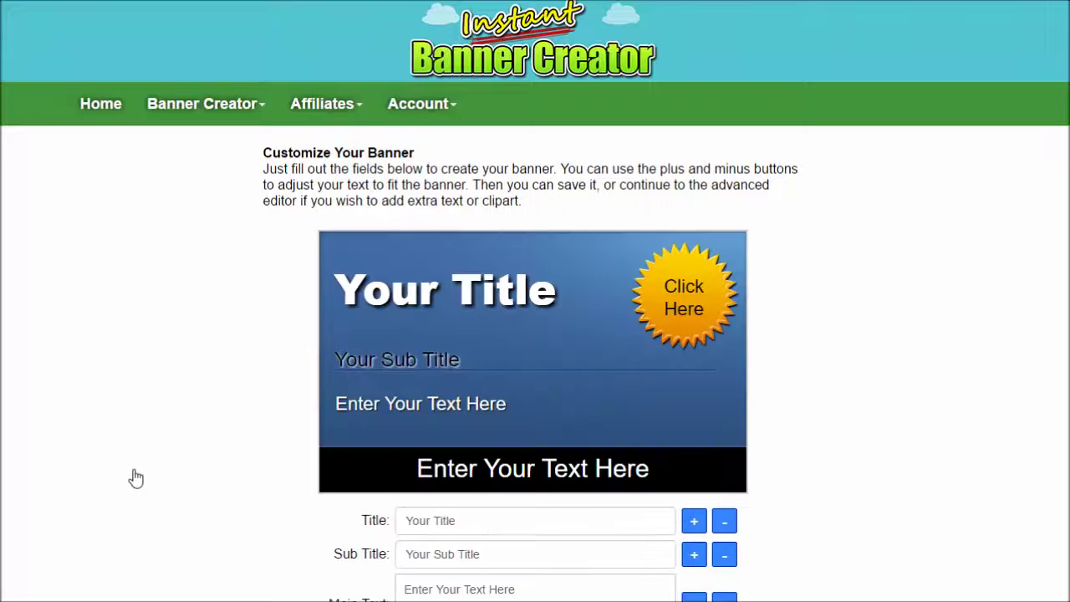
scroll(136, 478, "down", 1)
scroll(137, 477, "down", 1)
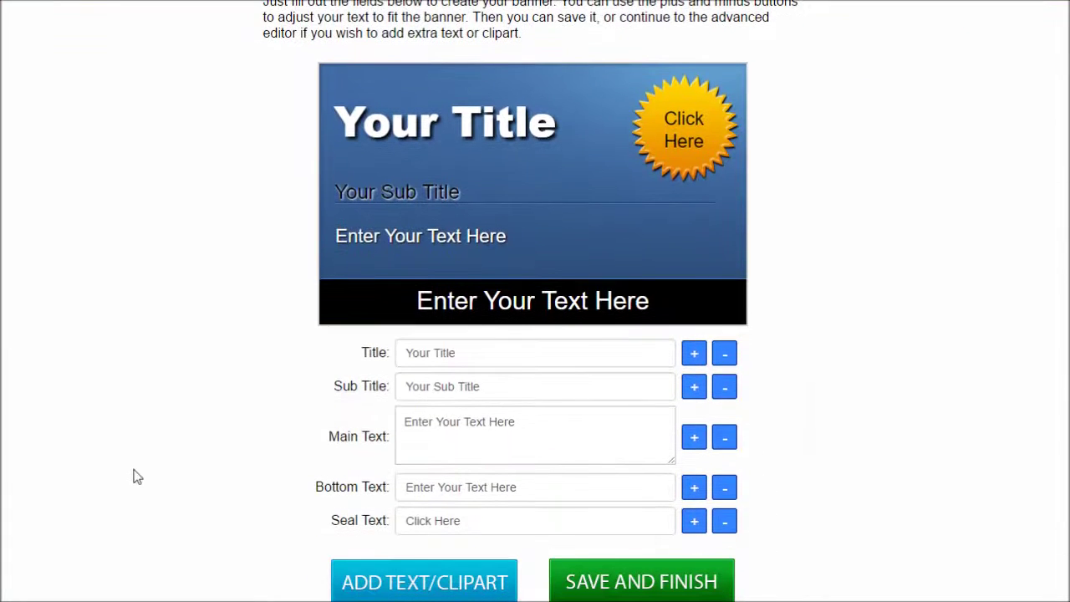
scroll(137, 476, "down", 1)
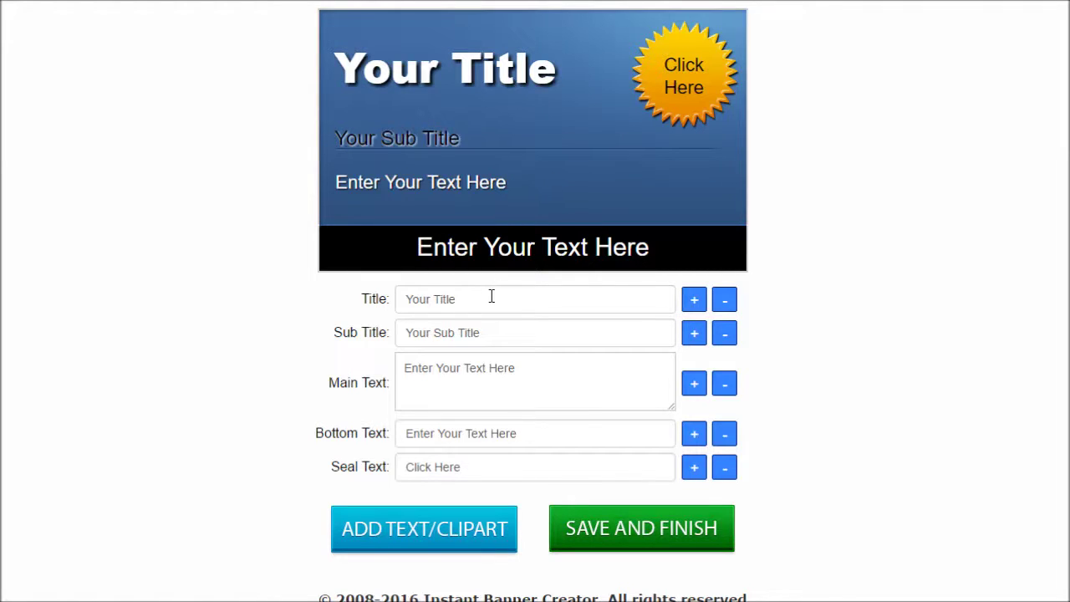
Step: Replace the title with 'New And Improved' and enlarge it a couple of sizes
left_click_drag(492, 296, 393, 301)
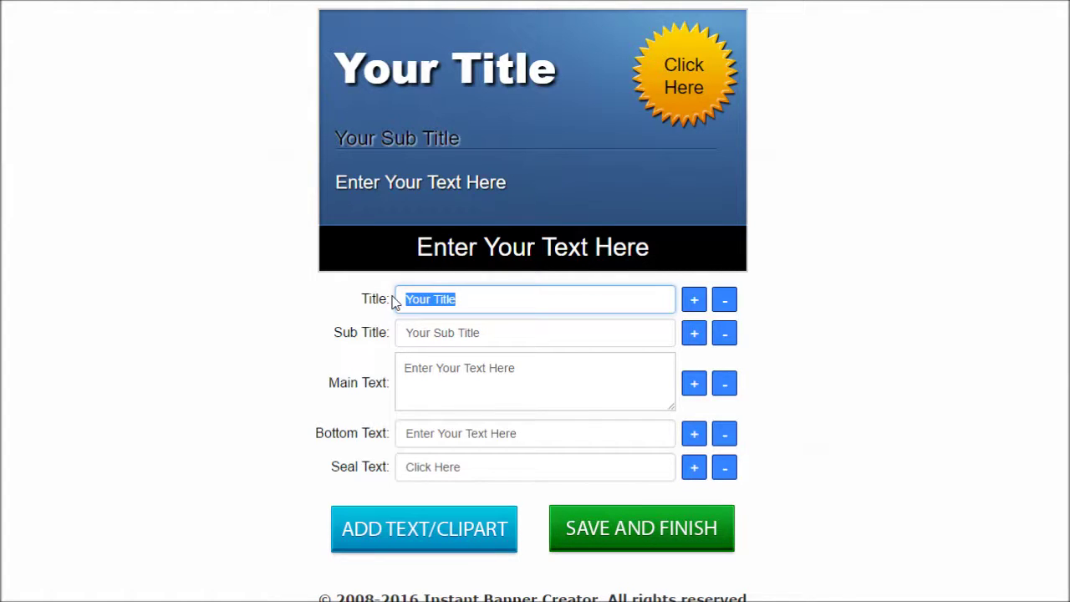
type("New And I")
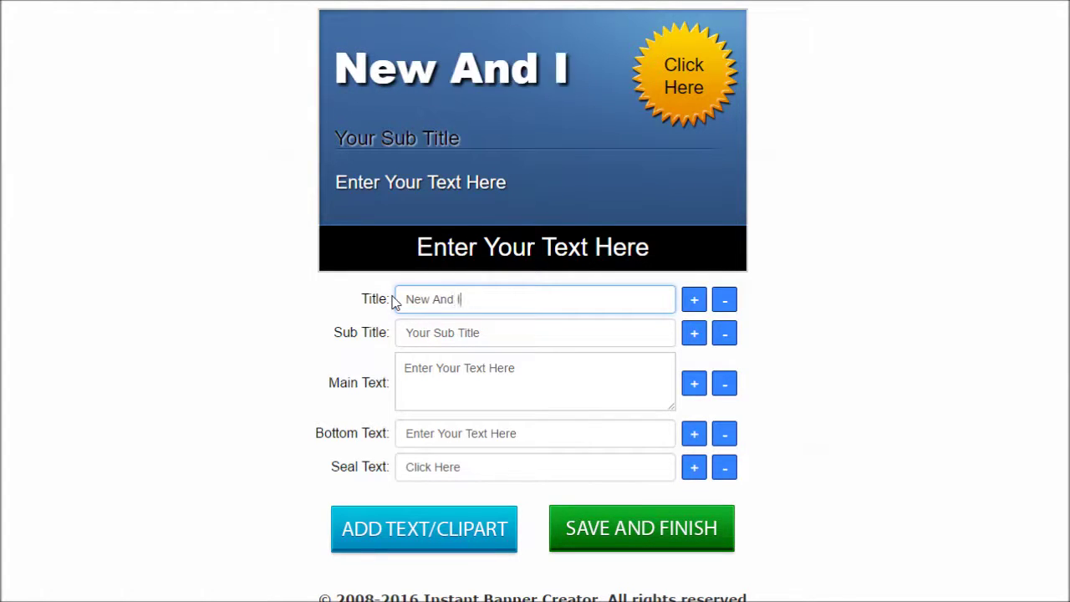
type("mproved")
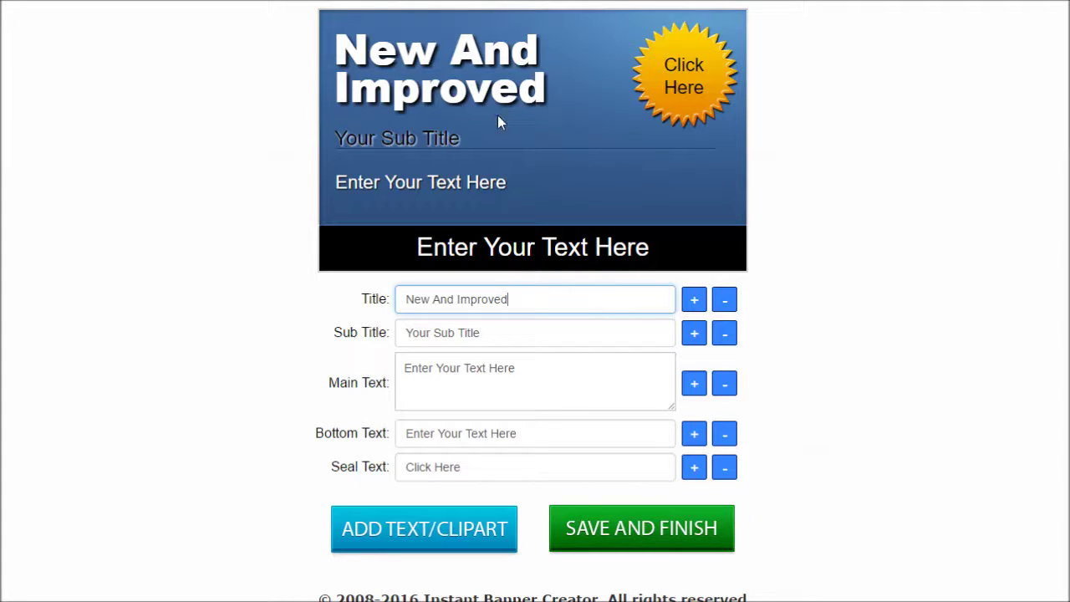
left_click(696, 309)
left_click(698, 310)
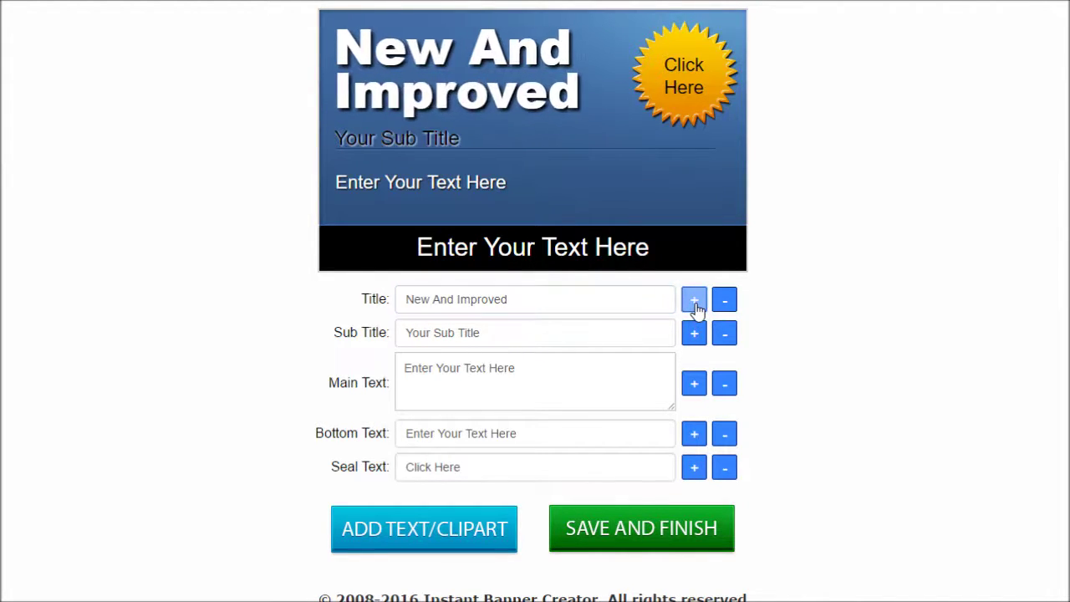
left_click(727, 309)
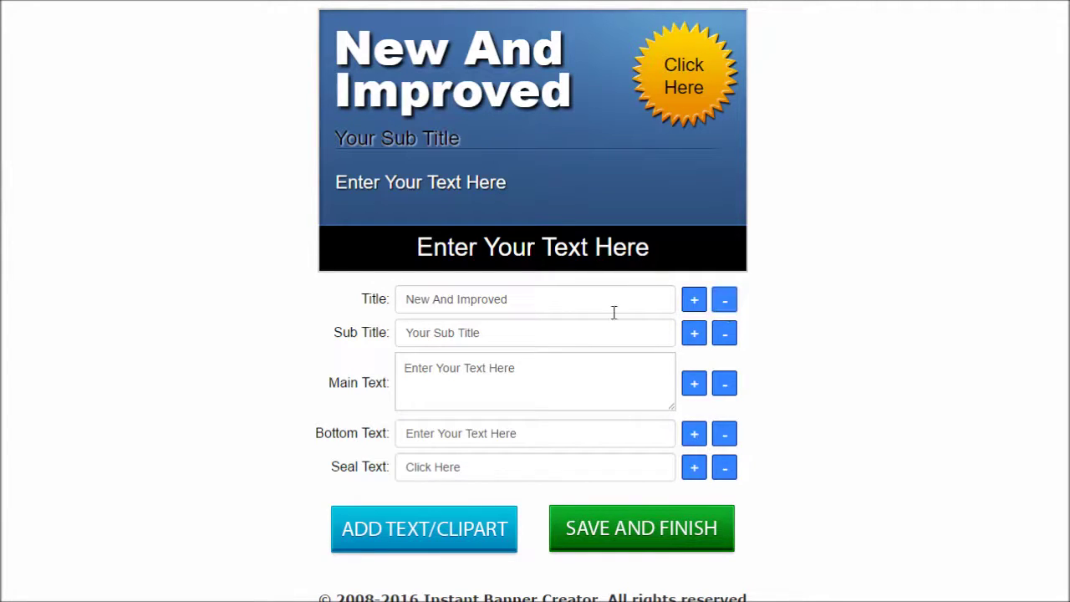
Step: Set subtitle 'Create With Instant Banner Creator' and bottom text 'Click Here For Details'
left_click_drag(585, 333, 376, 342)
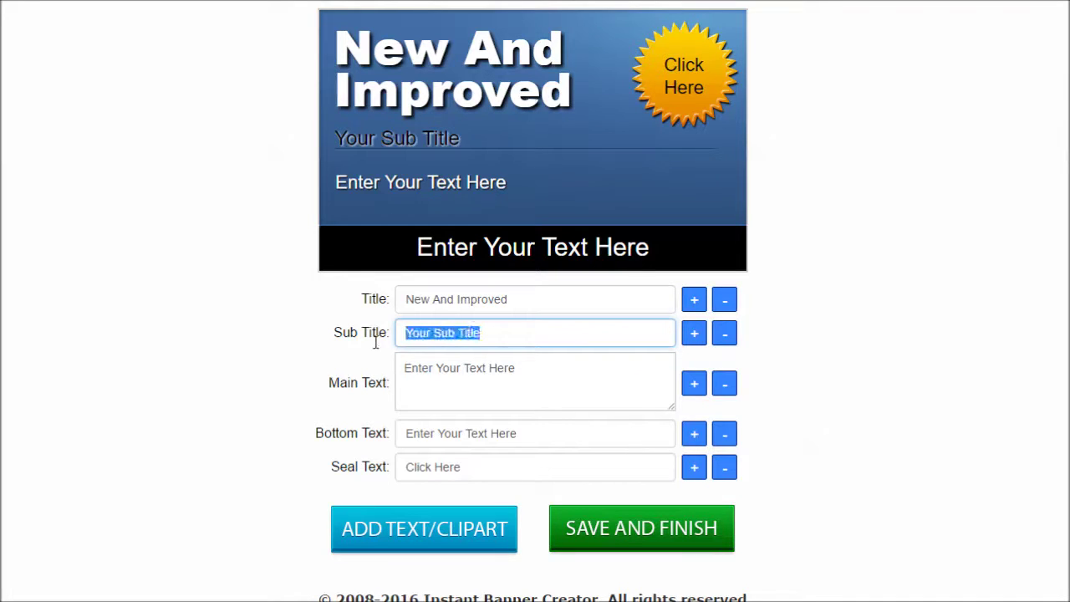
type("Create With")
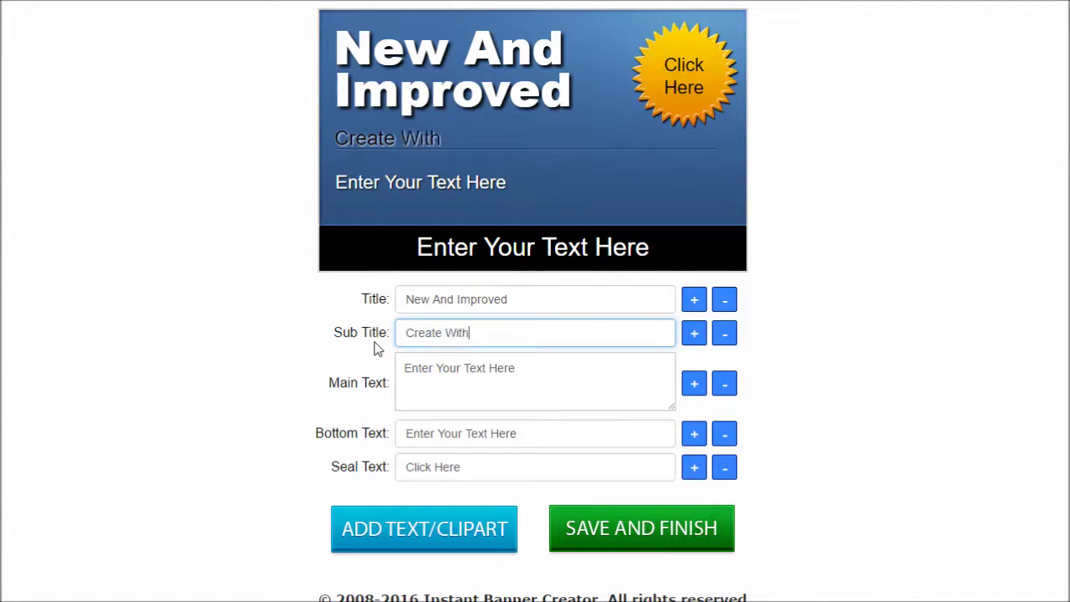
type(" Instant Banner ")
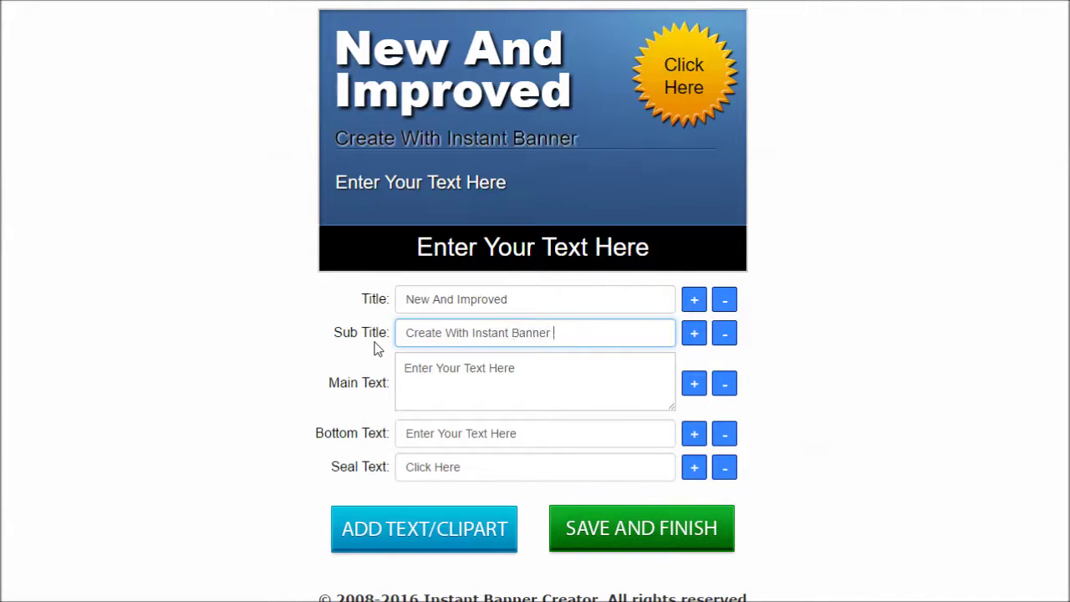
type("Creator")
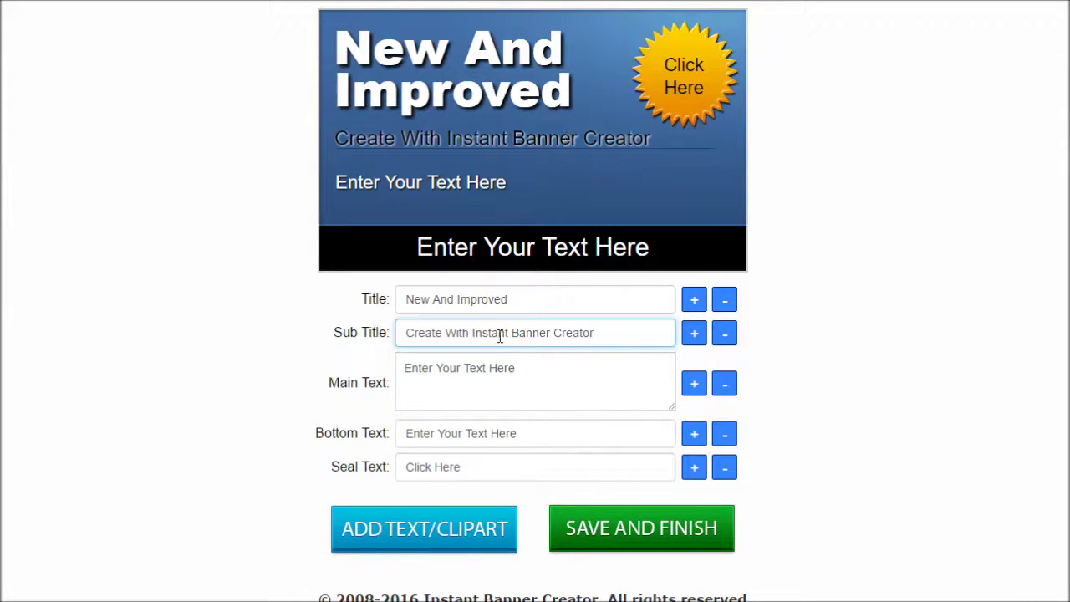
left_click_drag(526, 435, 386, 439)
type("Click")
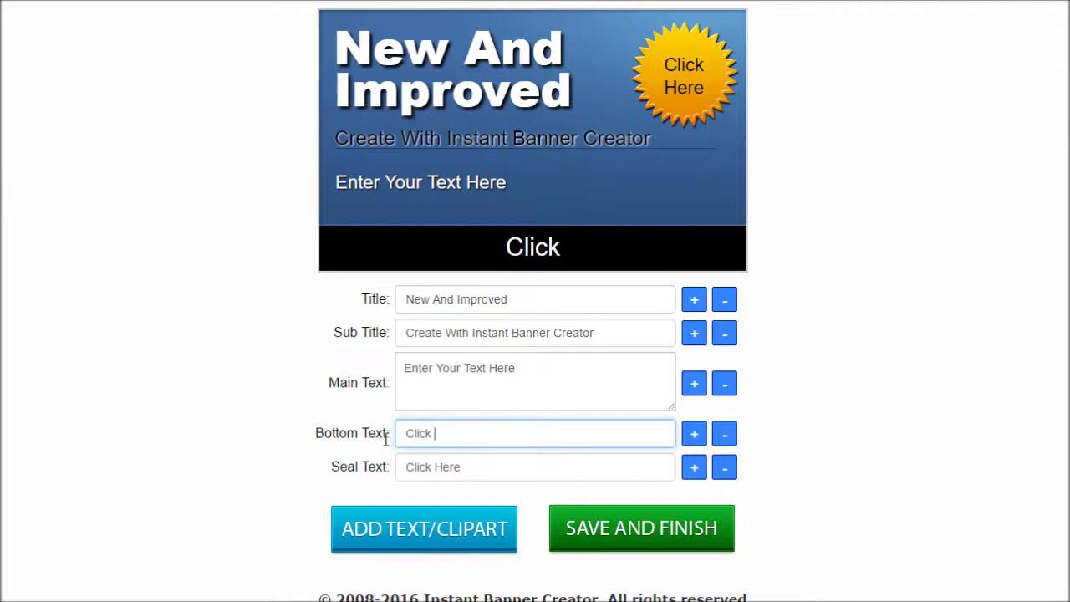
type(" Here For Details")
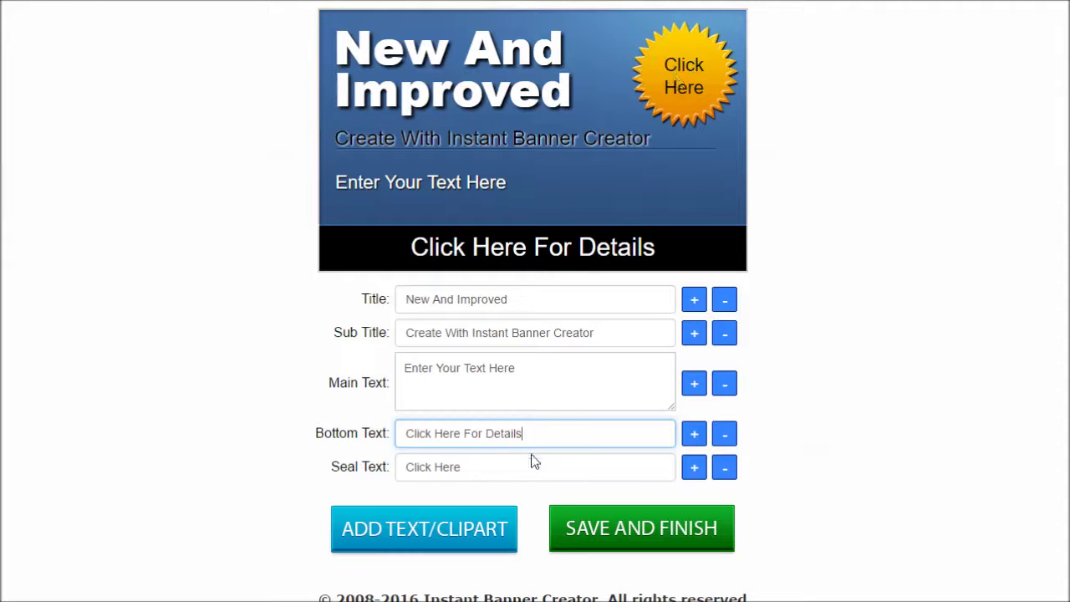
Step: Delete the seal's 'Click Here' text and continue to the text-and-clipart page
left_click_drag(462, 468, 393, 472)
key("BackSpace")
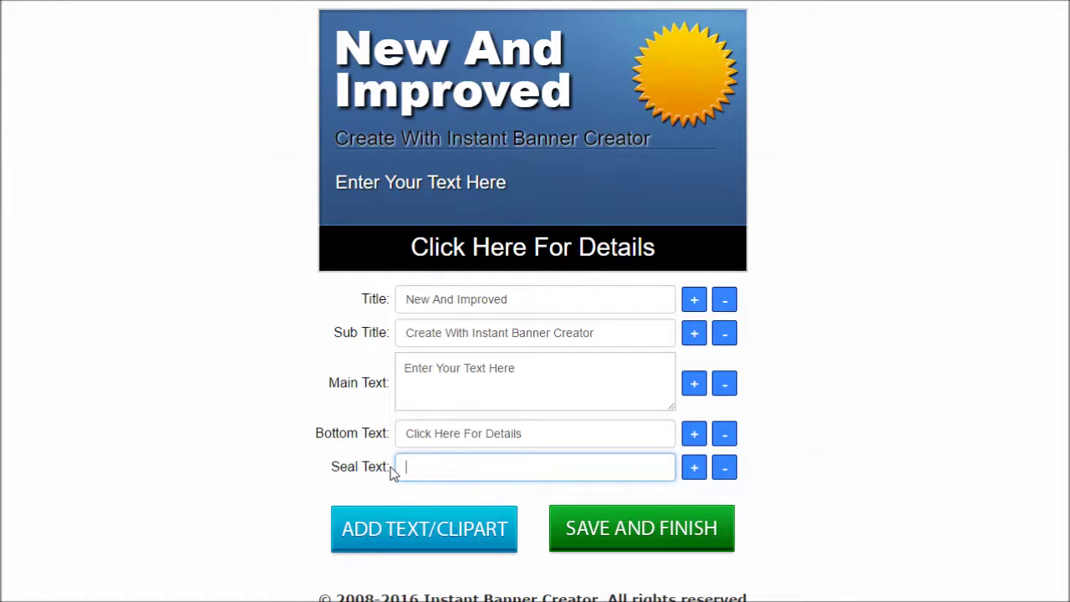
left_click(430, 549)
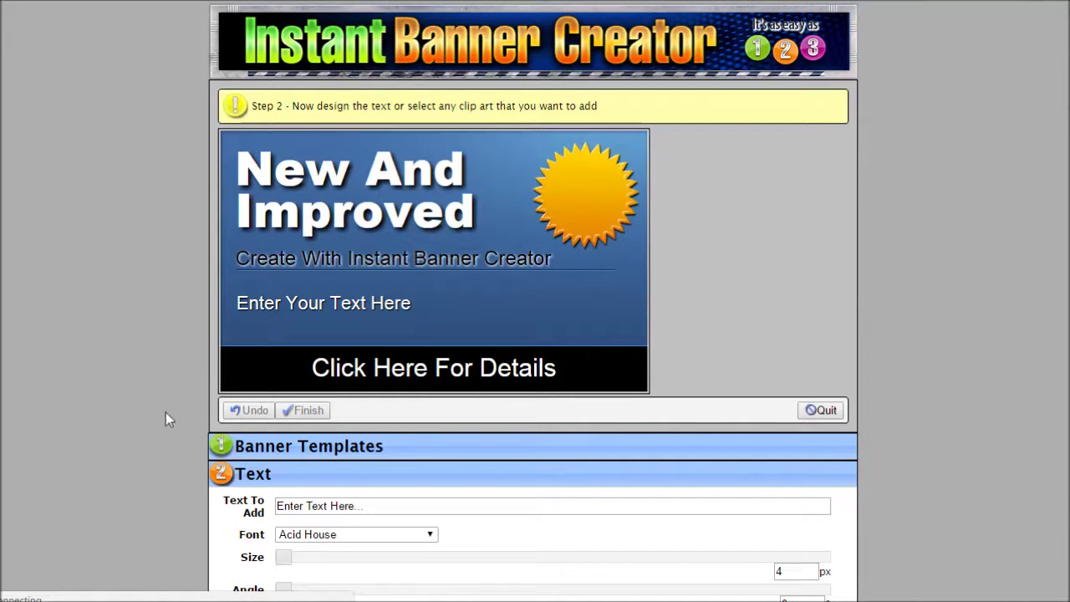
Step: Scroll down the Step 2 page to the Text and Clipart panels
scroll(157, 422, "down", 3)
scroll(158, 422, "down", 3)
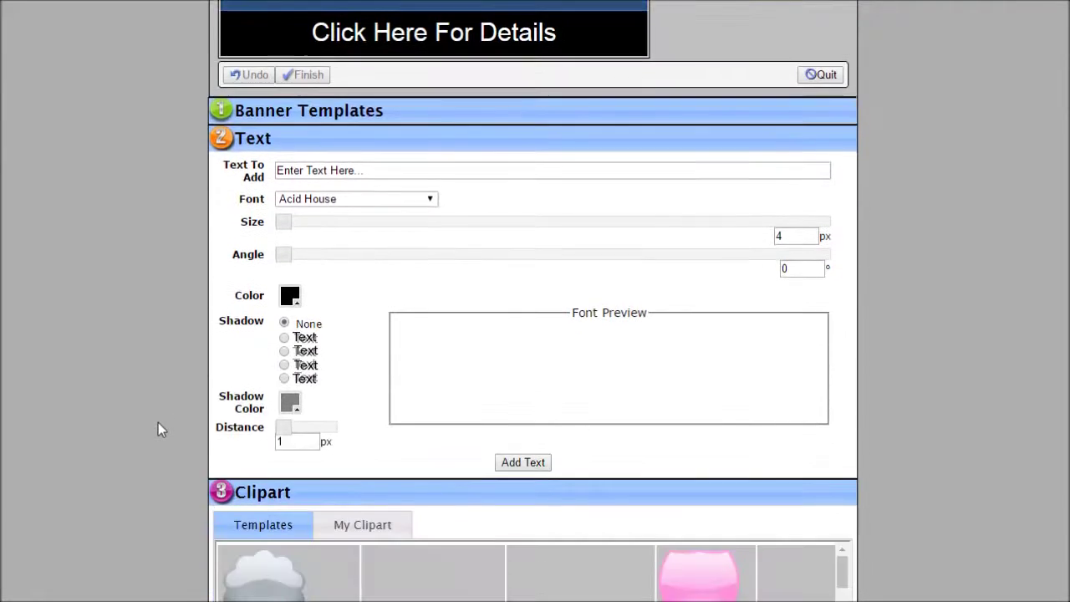
Step: Add the text 'NEW!' in Arial Bold, 22 px, medium green
left_click_drag(444, 172, 274, 182)
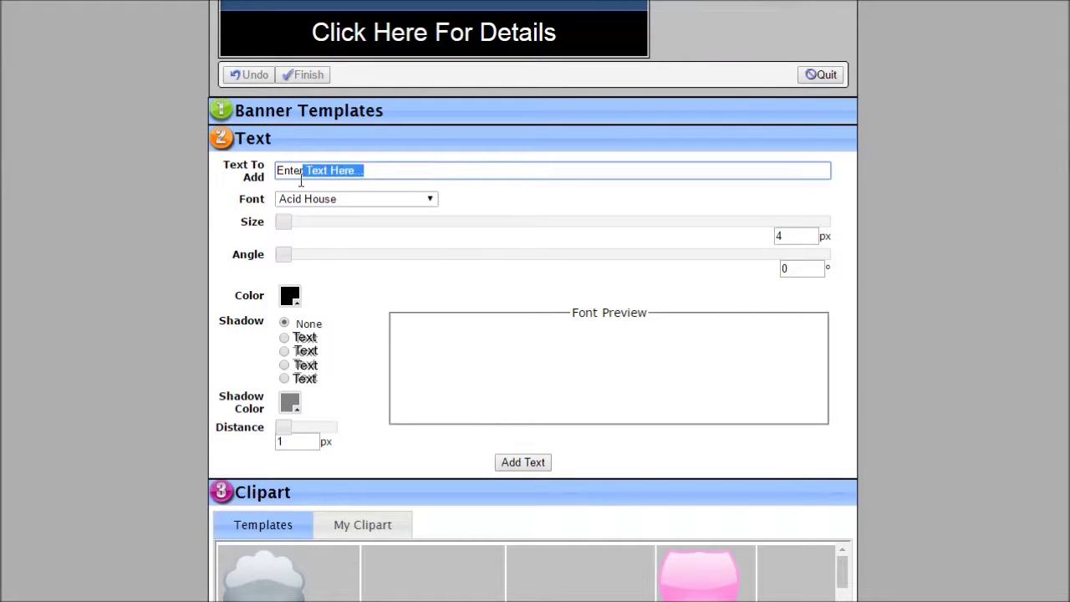
type("NEW!")
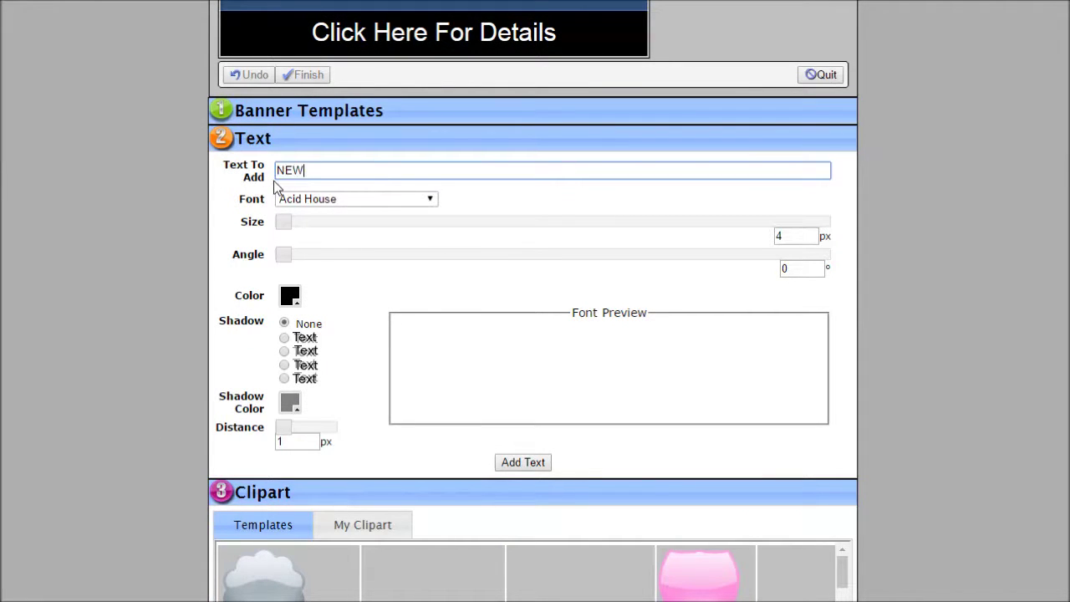
left_click(379, 203)
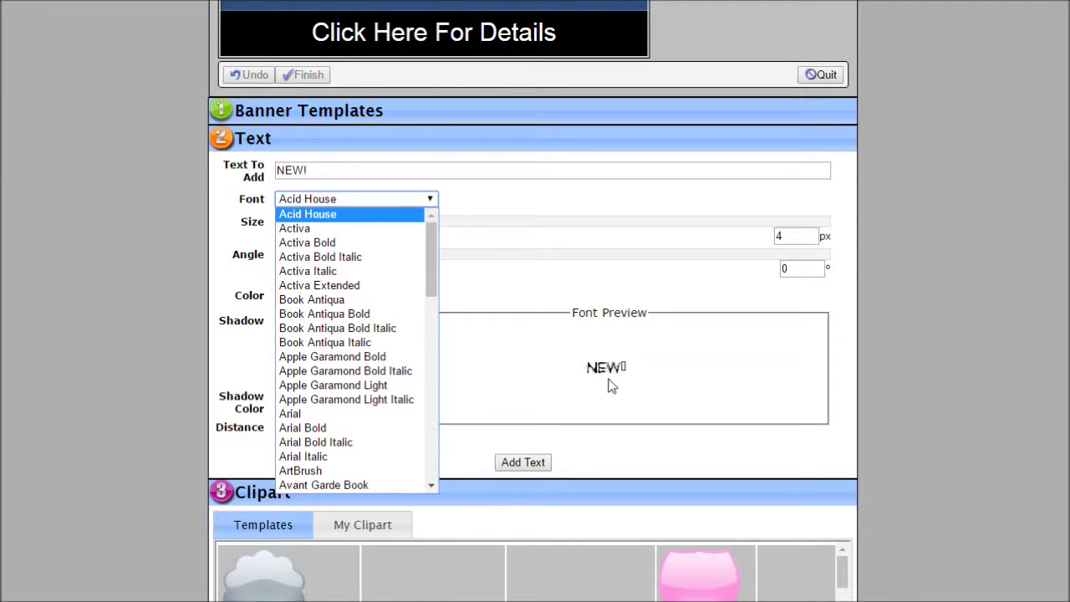
left_click(324, 428)
left_click_drag(285, 224, 457, 238)
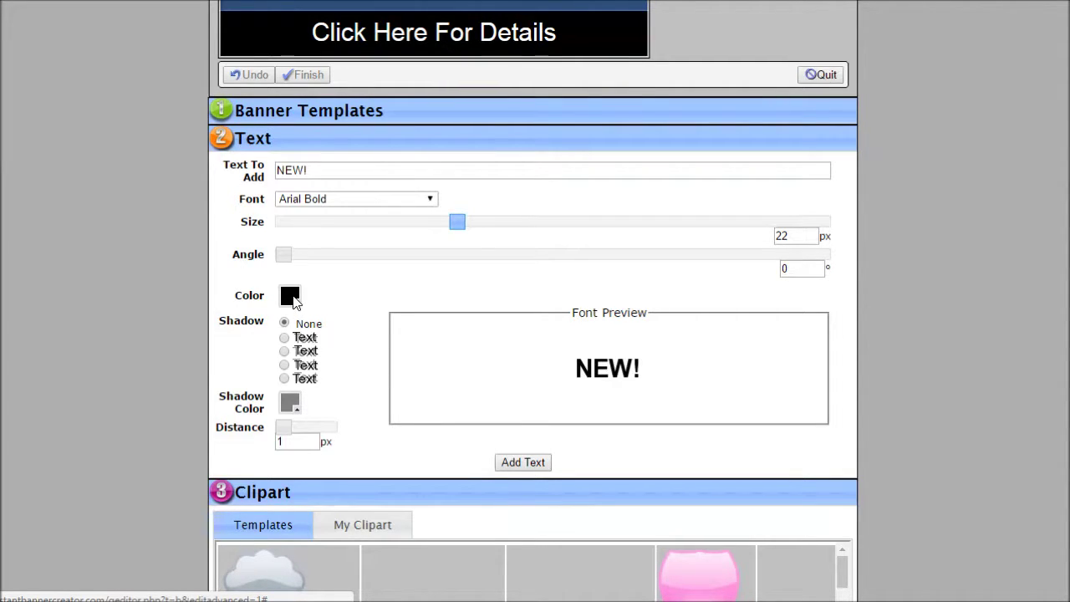
left_click(290, 296)
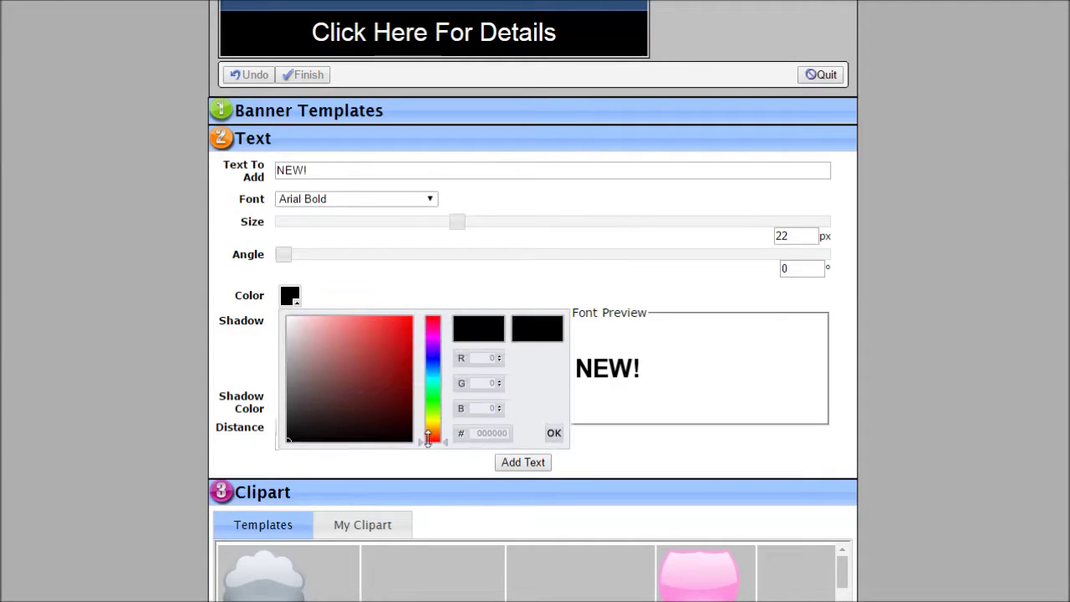
mouse_move(427, 440)
left_mouse_down()
mouse_move(432, 396)
mouse_move(418, 371)
left_mouse_up()
left_click(405, 369)
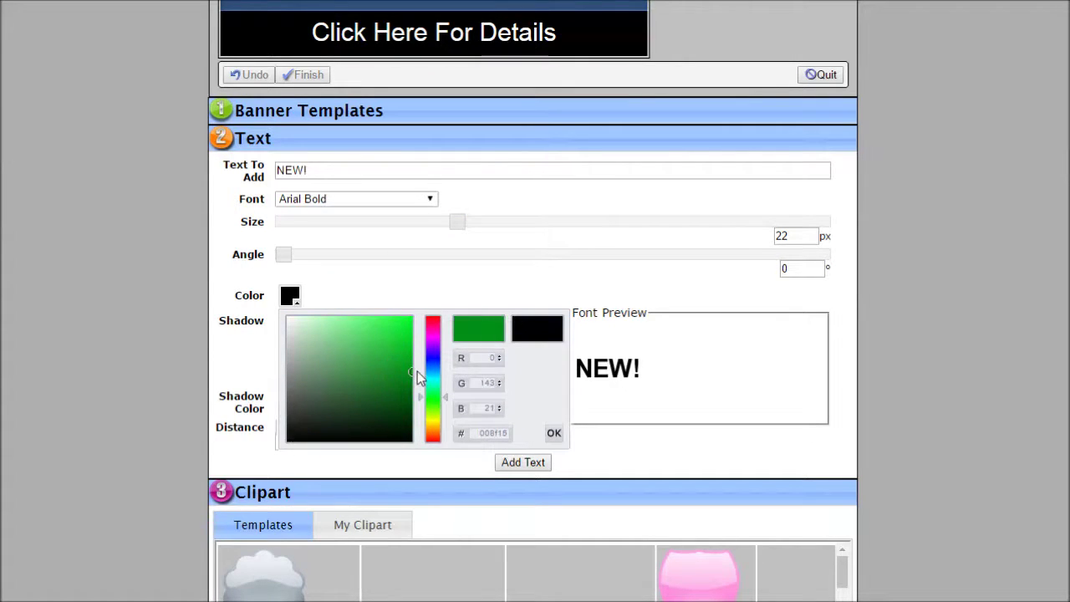
left_click(552, 432)
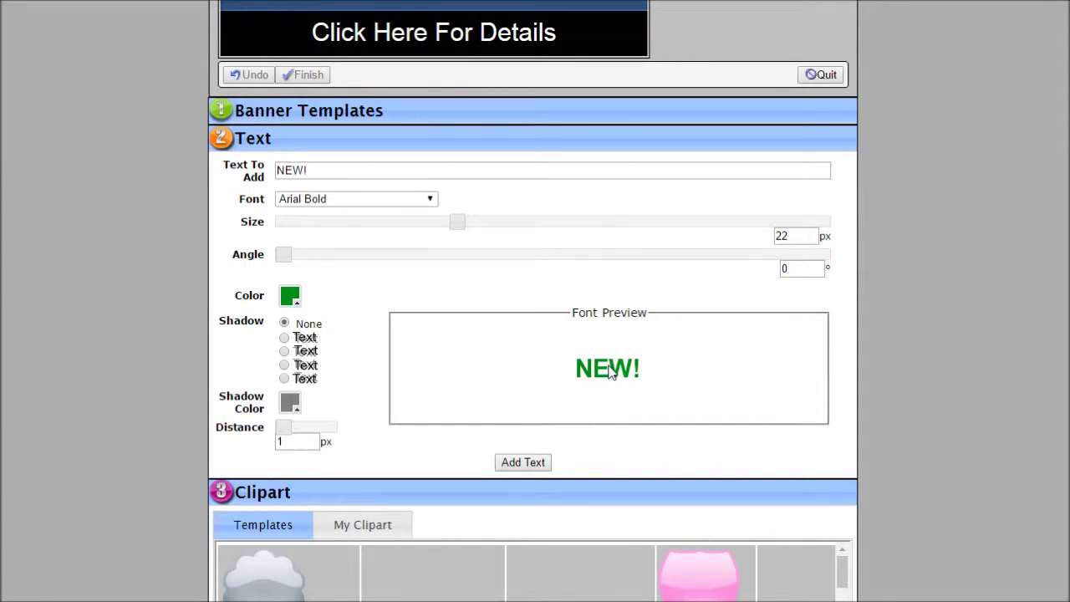
left_click(524, 462)
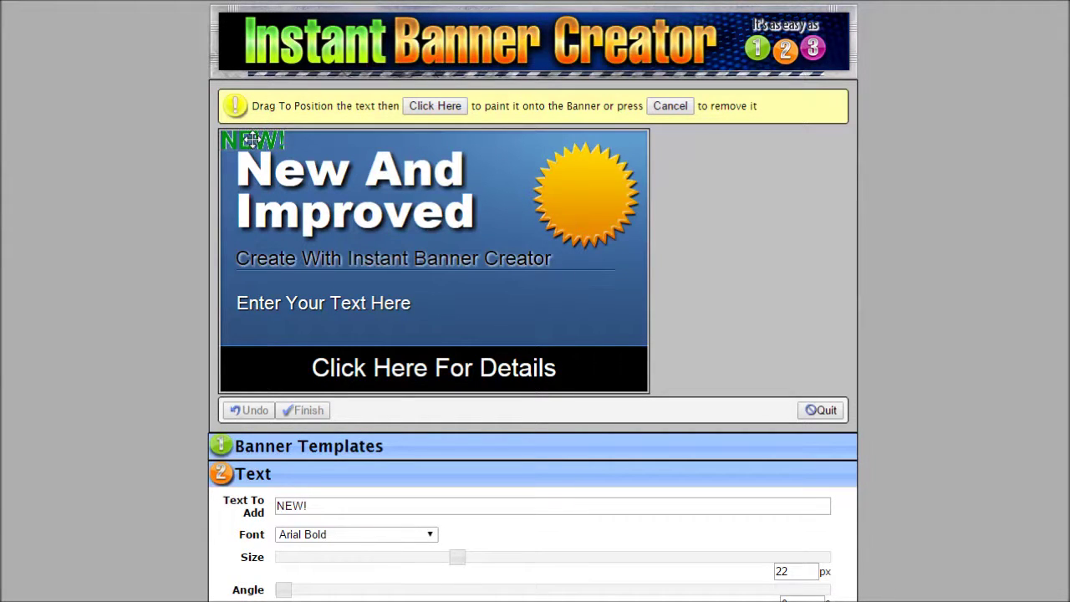
Step: Drag 'NEW!' onto the gold starburst and paint it onto the banner
left_click_drag(251, 139, 324, 246)
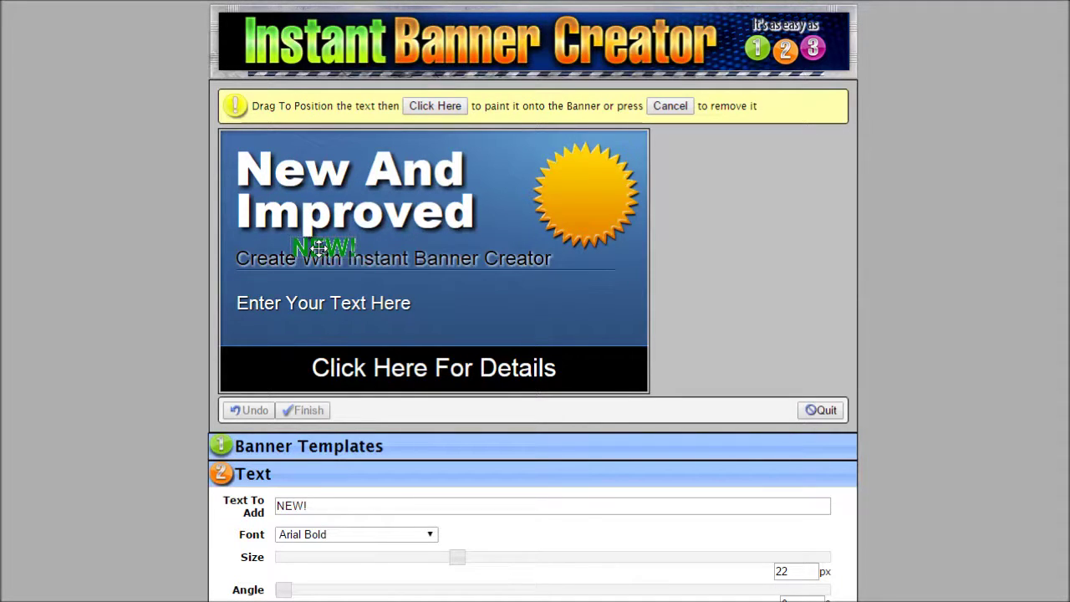
left_click_drag(319, 247, 581, 196)
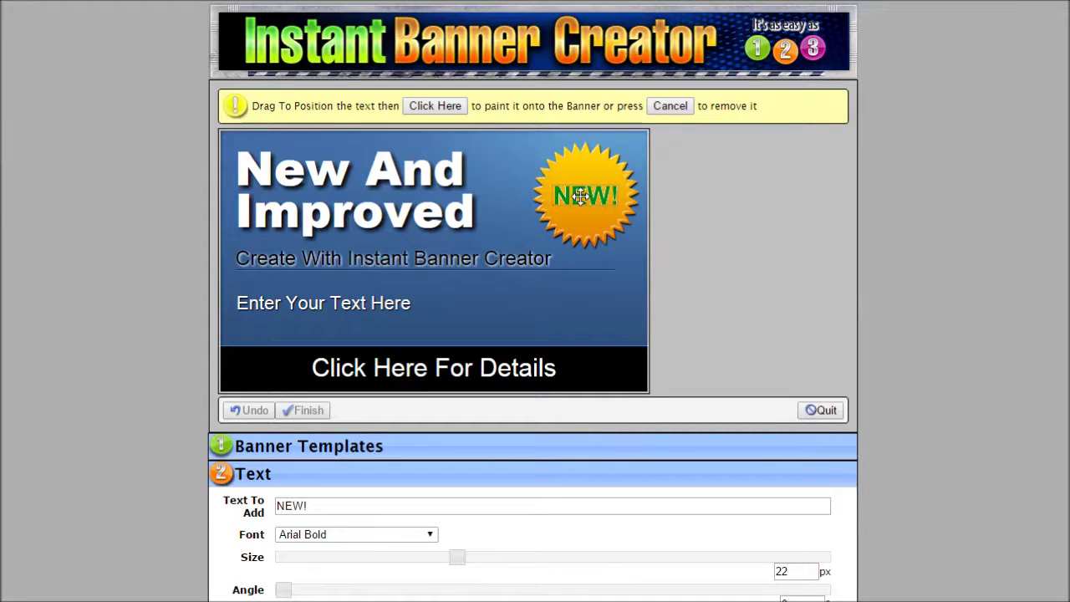
left_click(442, 107)
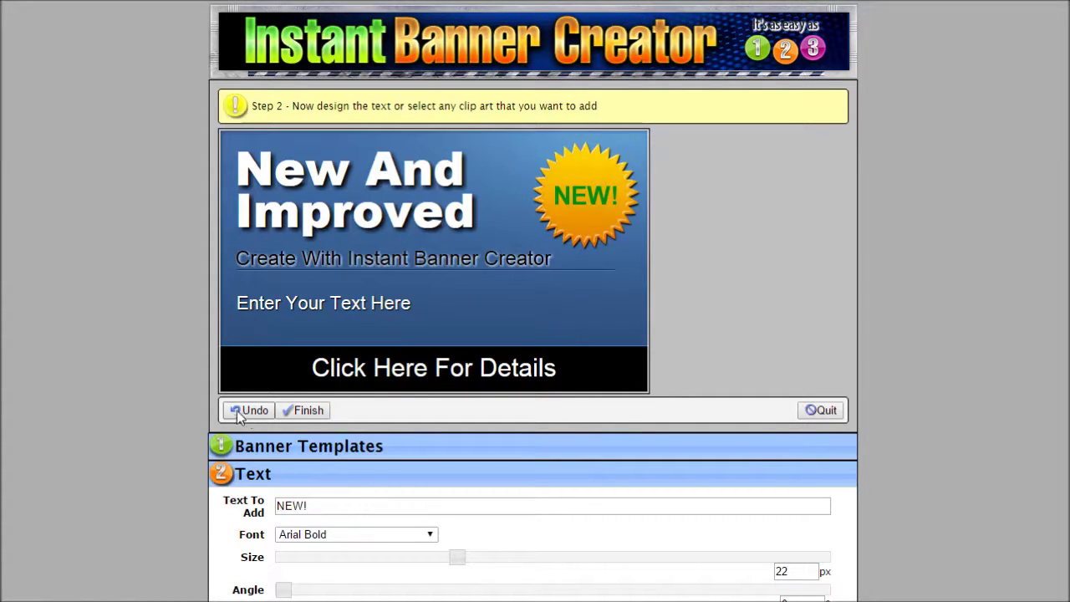
Step: Scroll down to the Clipart panel and browse the clipart templates
scroll(126, 414, "down", 2)
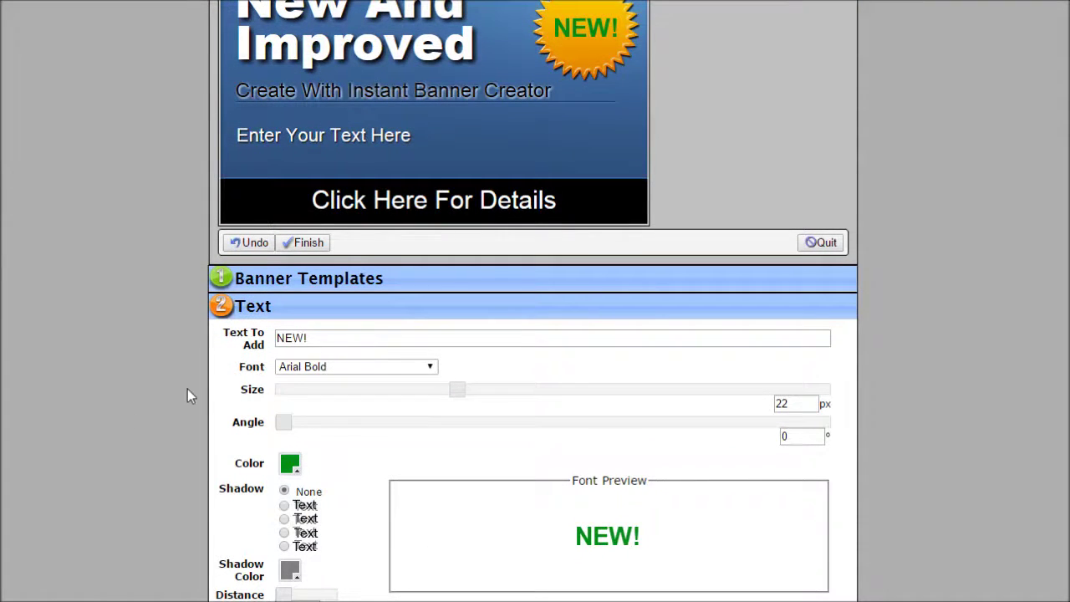
scroll(585, 502, "down", 1)
left_click(523, 545)
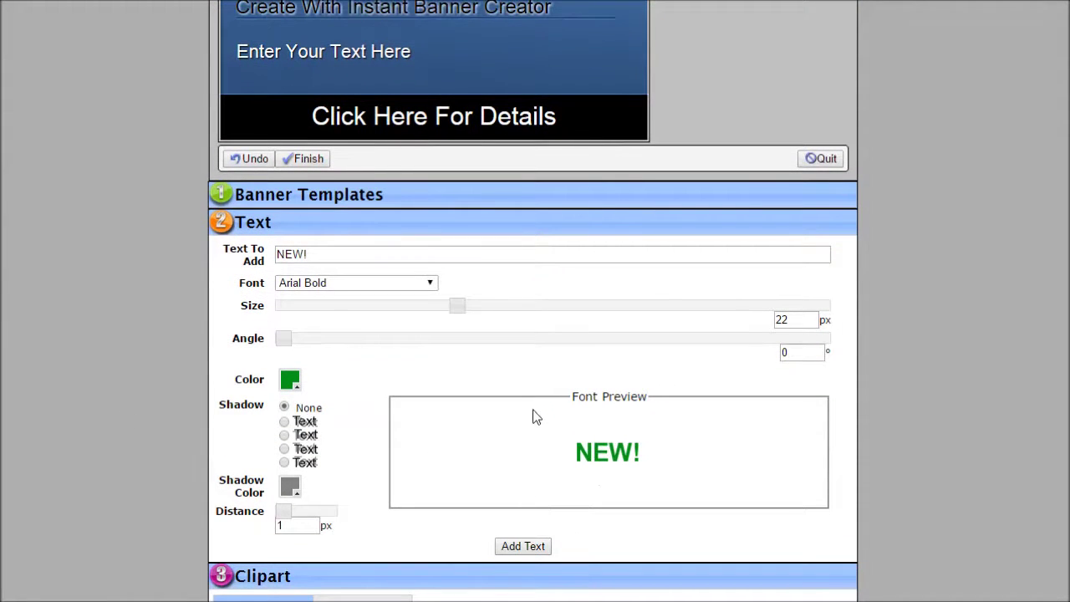
scroll(537, 412, "up", 2)
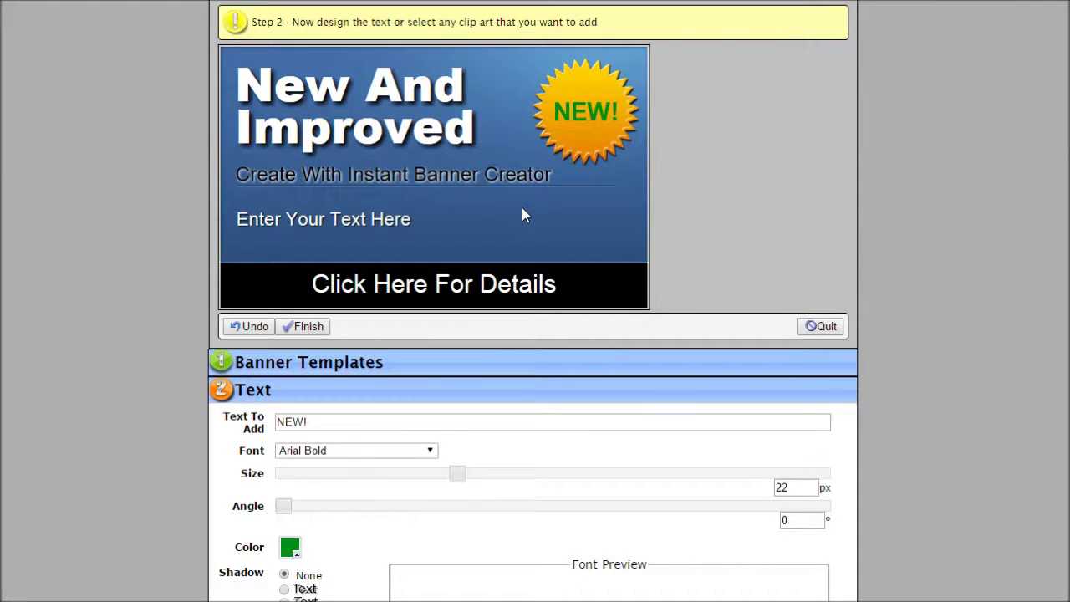
scroll(119, 389, "down", 3)
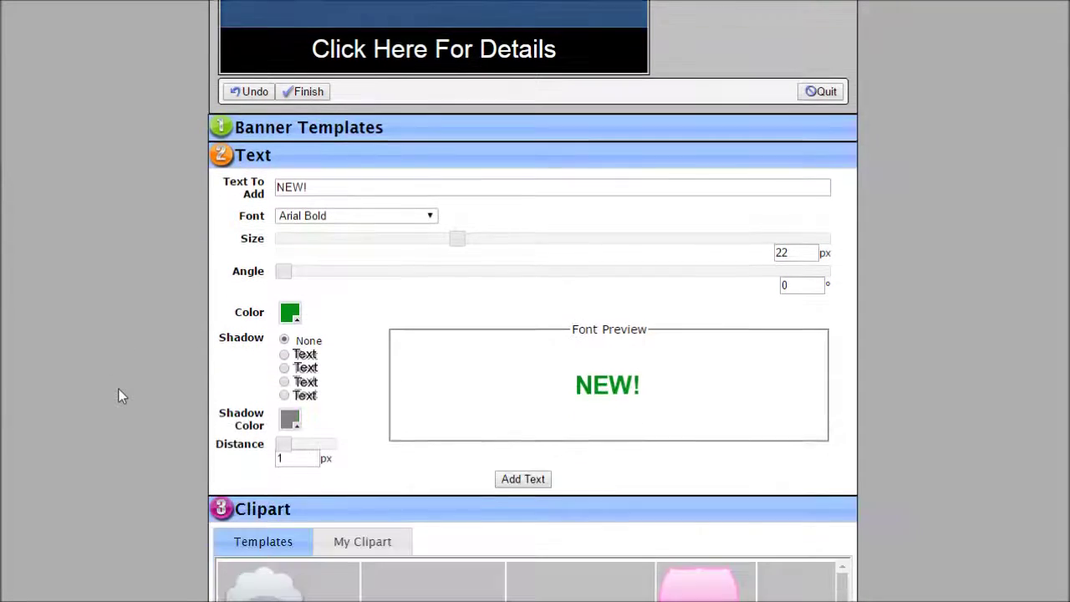
scroll(119, 389, "down", 1)
scroll(119, 389, "down", 2)
scroll(380, 431, "down", 1)
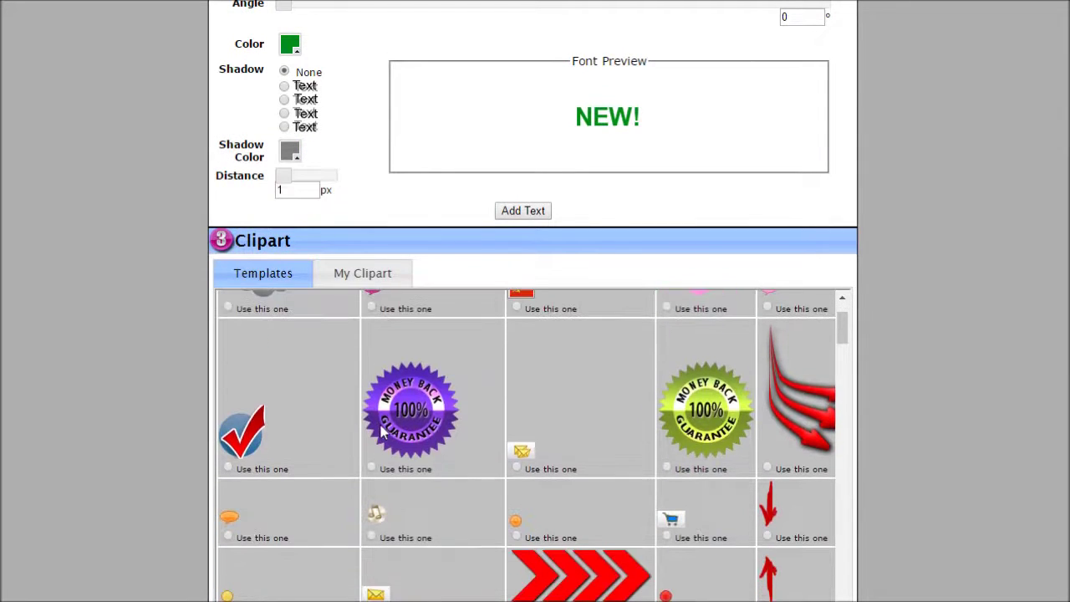
scroll(381, 431, "down", 1)
scroll(380, 431, "down", 1)
scroll(381, 432, "down", 2)
scroll(387, 462, "down", 1)
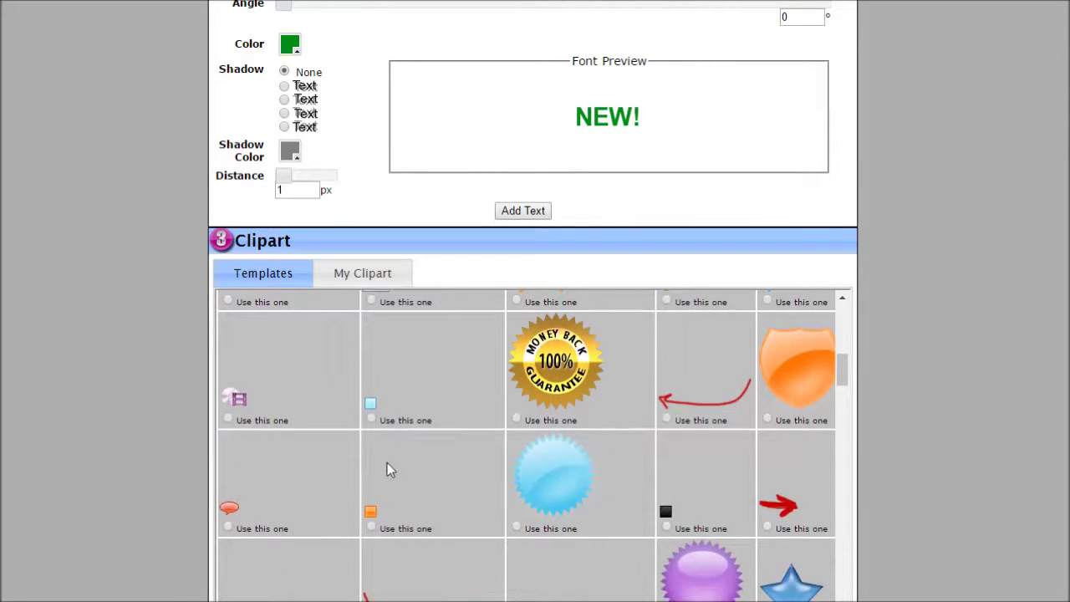
scroll(387, 462, "up", 3)
scroll(387, 462, "up", 1)
scroll(387, 462, "up", 2)
scroll(387, 469, "up", 1)
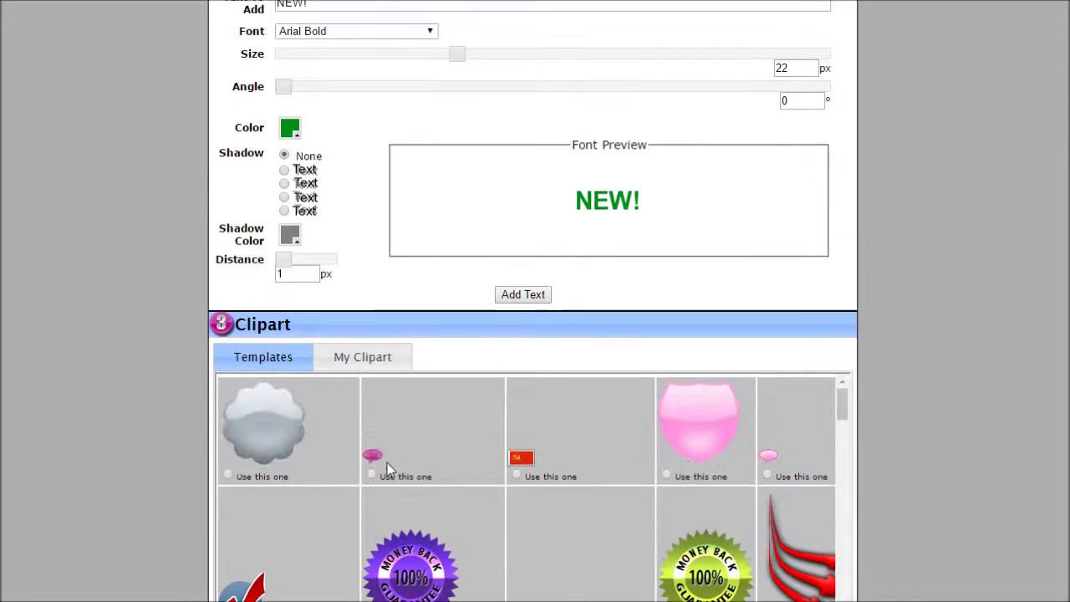
Step: Check My Clipart, then place the red checkmark template clipart on the banner
left_click(358, 360)
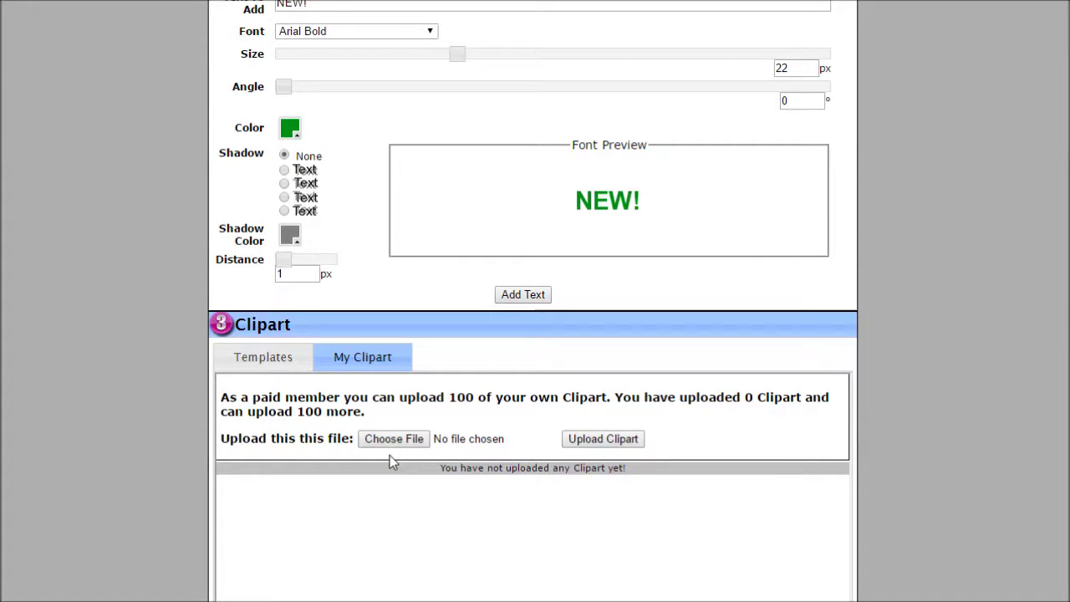
scroll(390, 455, "down", 1)
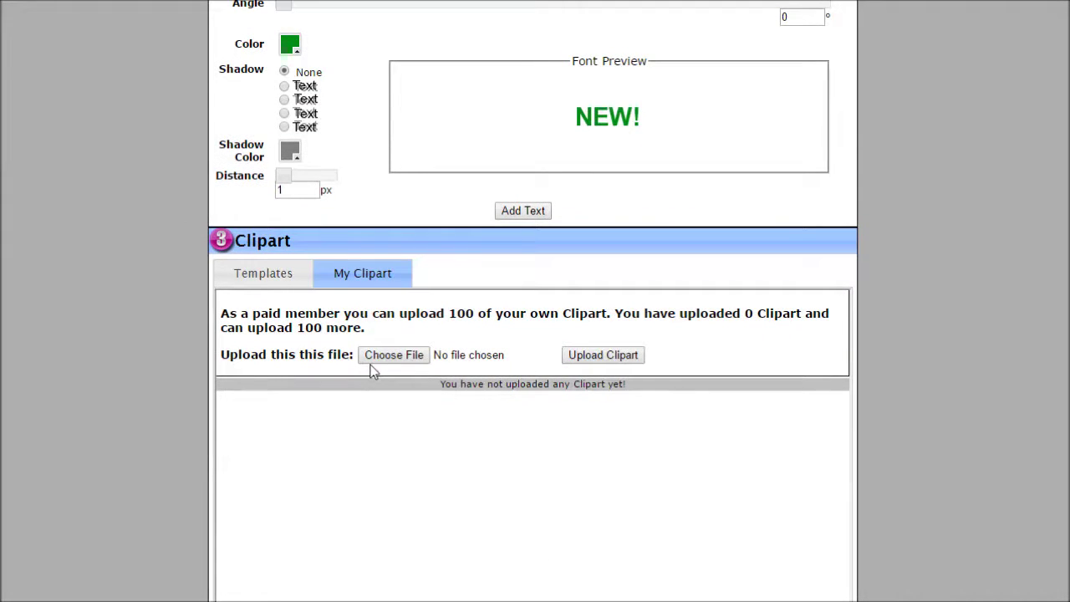
left_click(257, 275)
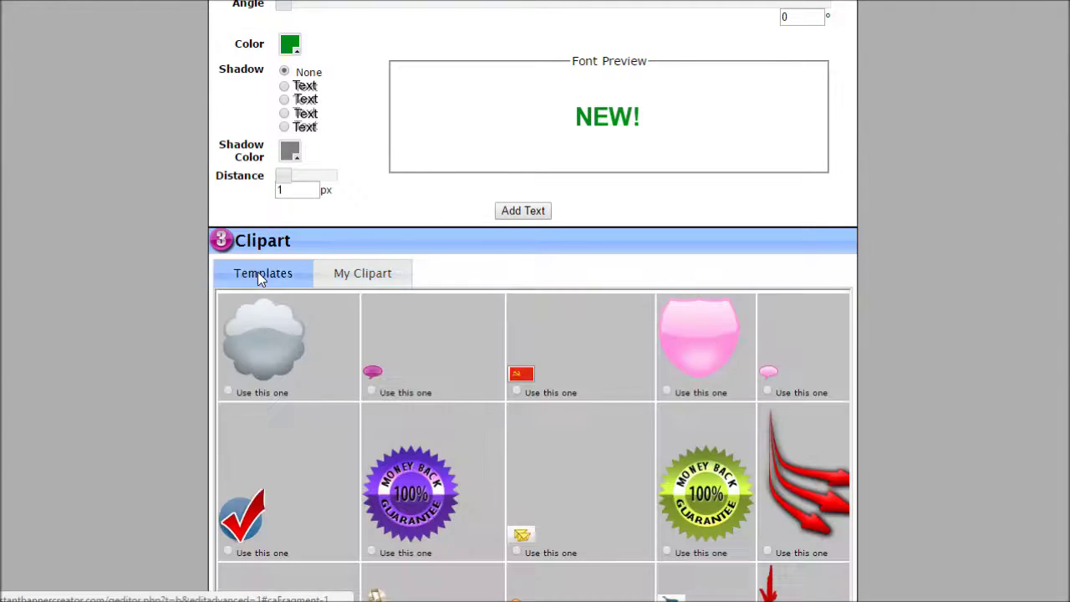
left_click(226, 552)
scroll(175, 504, "down", 1)
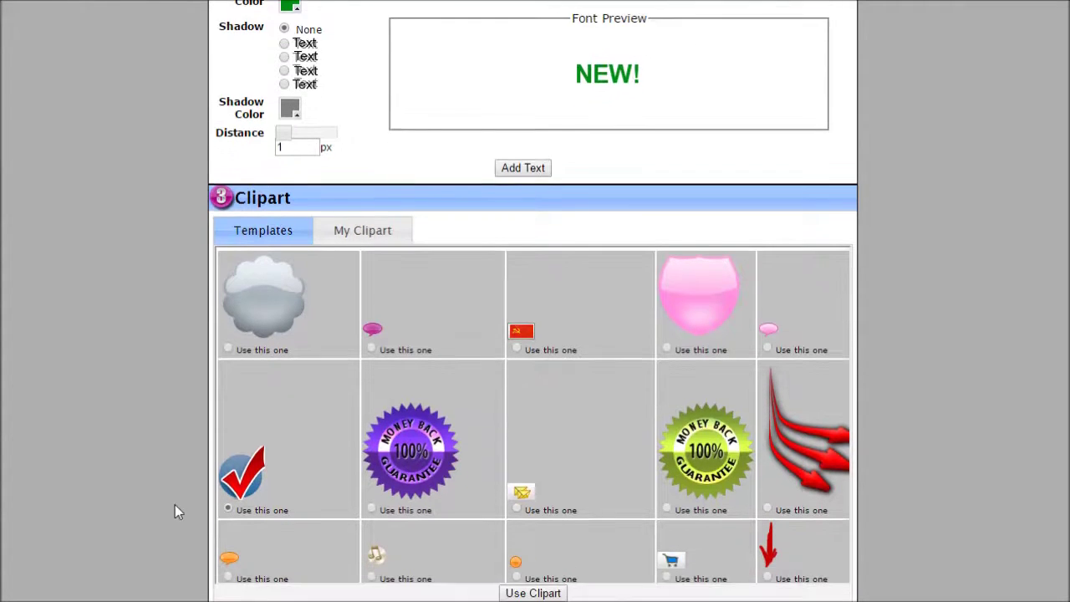
left_click(520, 594)
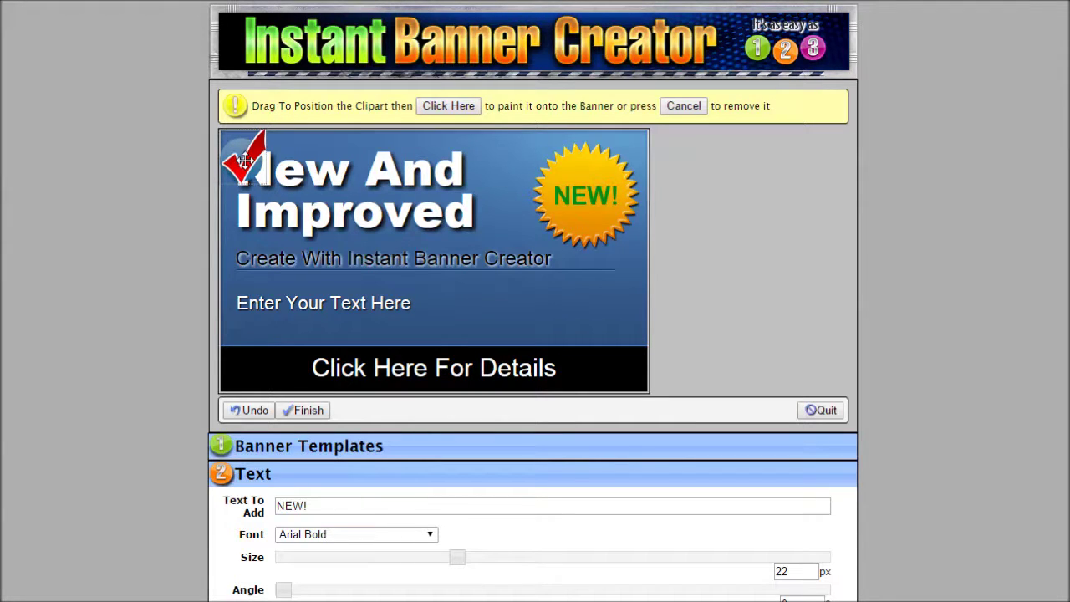
Step: Drag the checkmark right of 'Enter Your Text Here' and paint it onto the banner
mouse_move(244, 159)
left_mouse_down()
mouse_move(479, 270)
mouse_move(476, 297)
left_mouse_up()
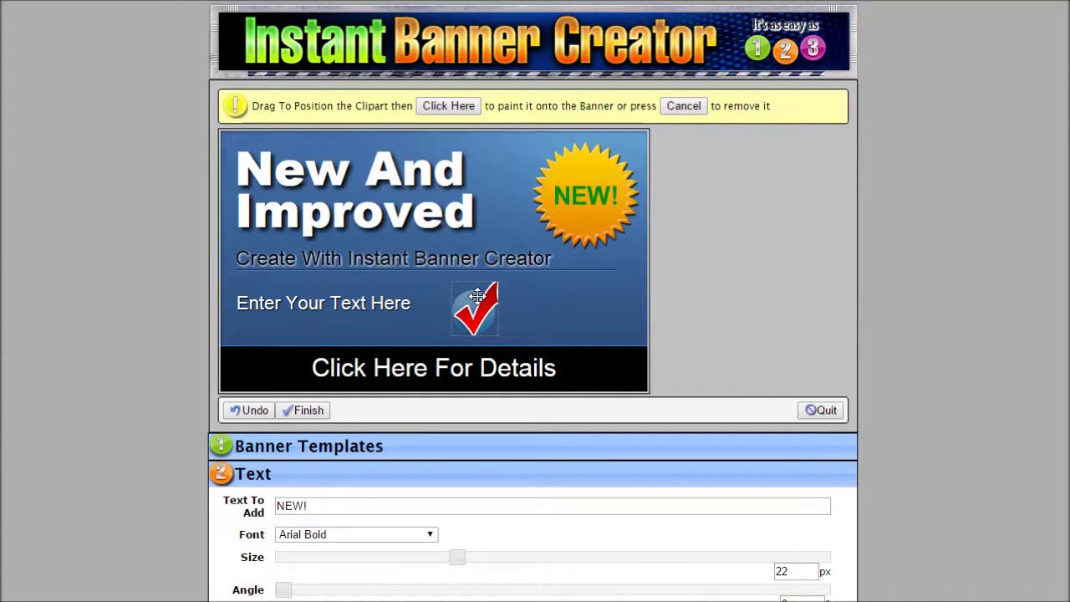
left_click(444, 110)
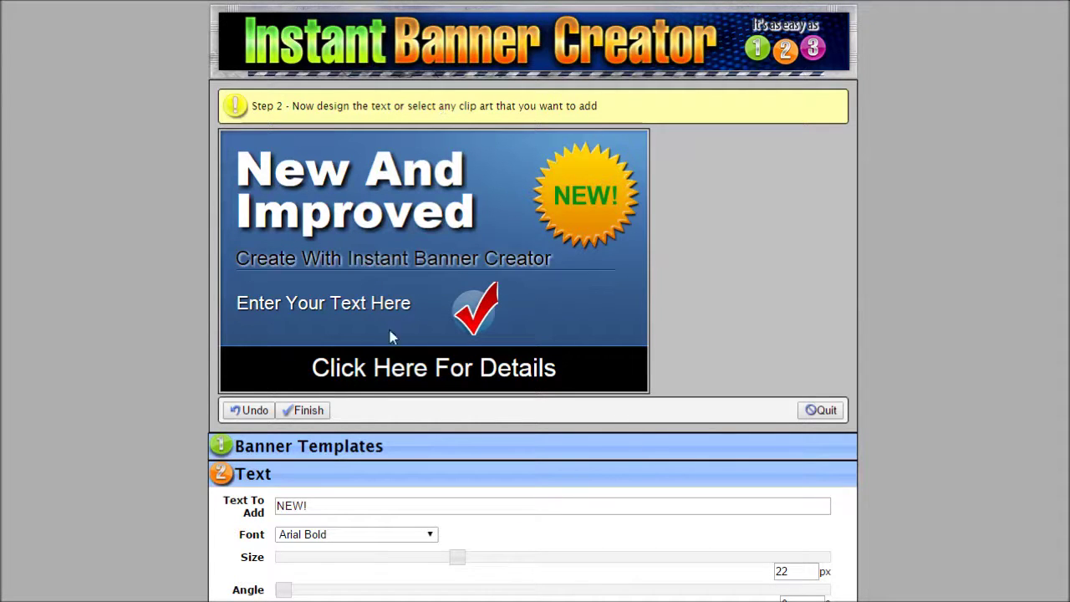
Step: Finish and confirm saving the banner, then select part of its image link
left_click(307, 413)
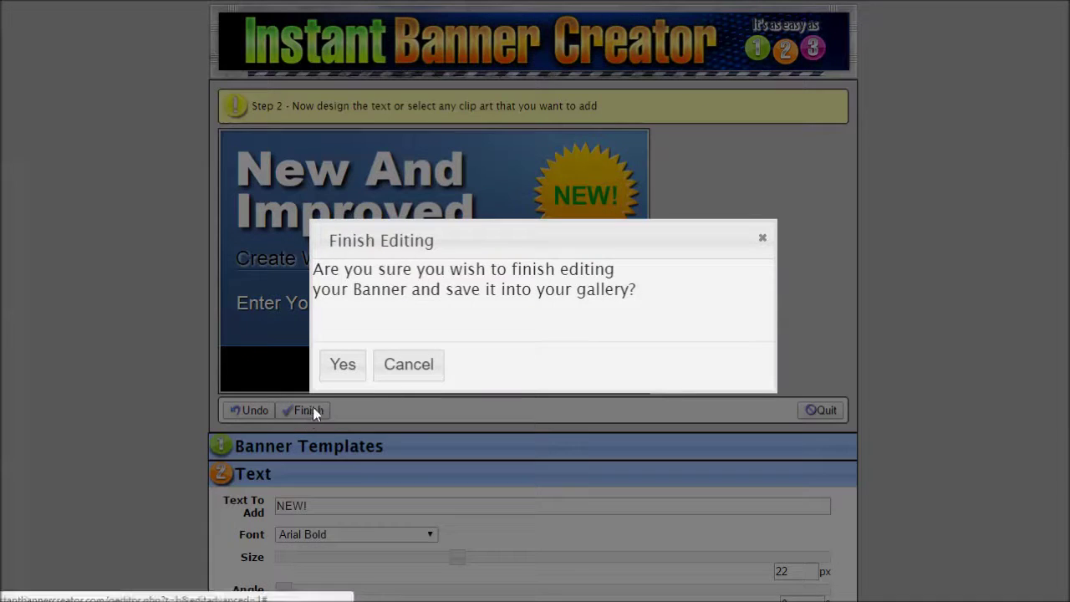
left_click(344, 368)
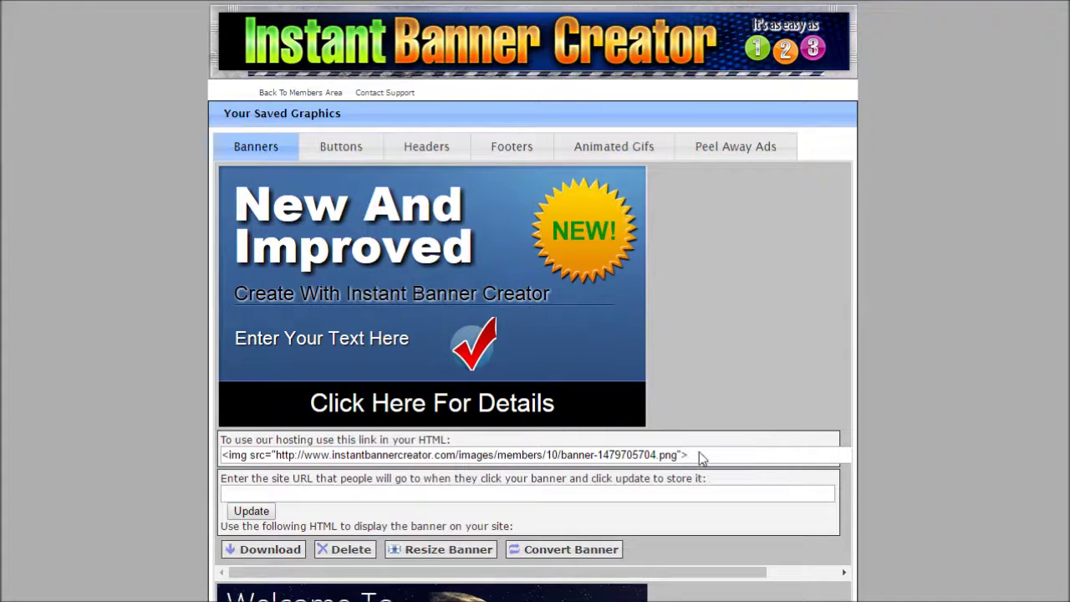
left_click_drag(700, 456, 449, 460)
left_click(449, 460)
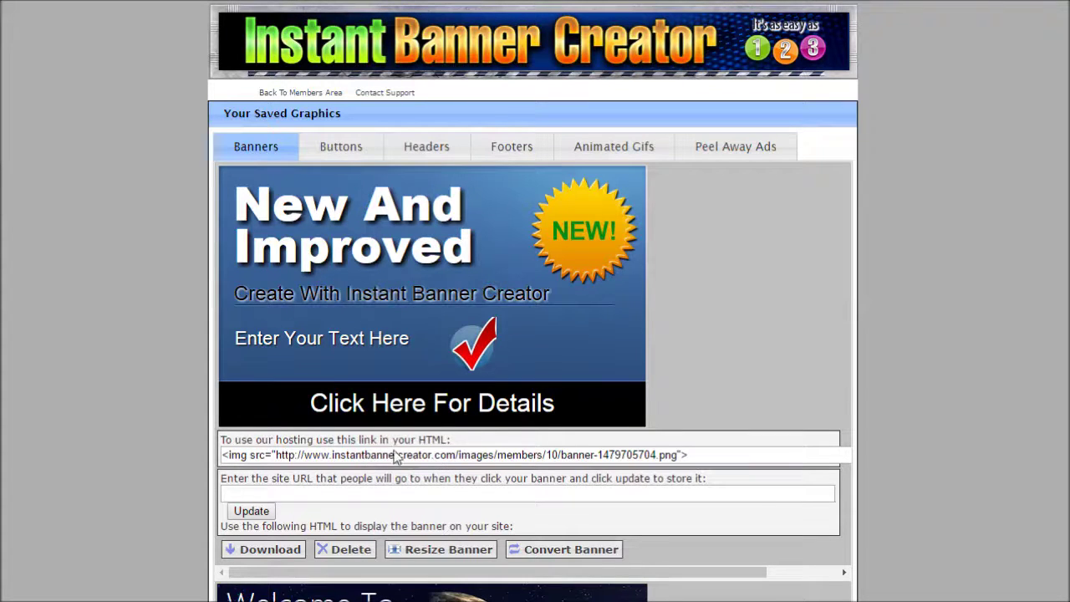